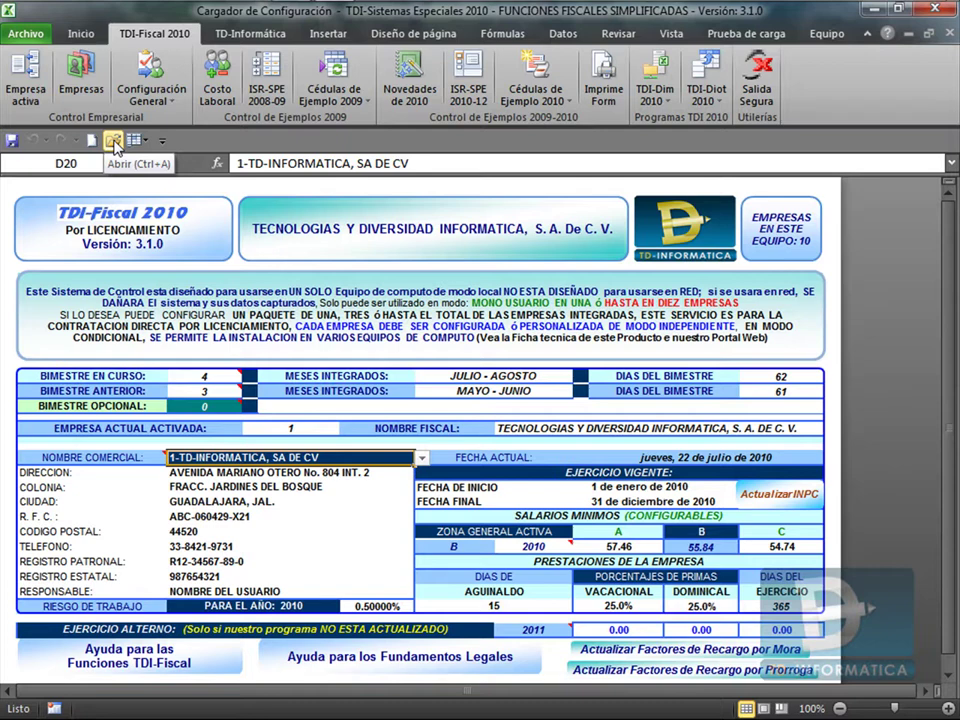
pyautogui.click(114, 143)
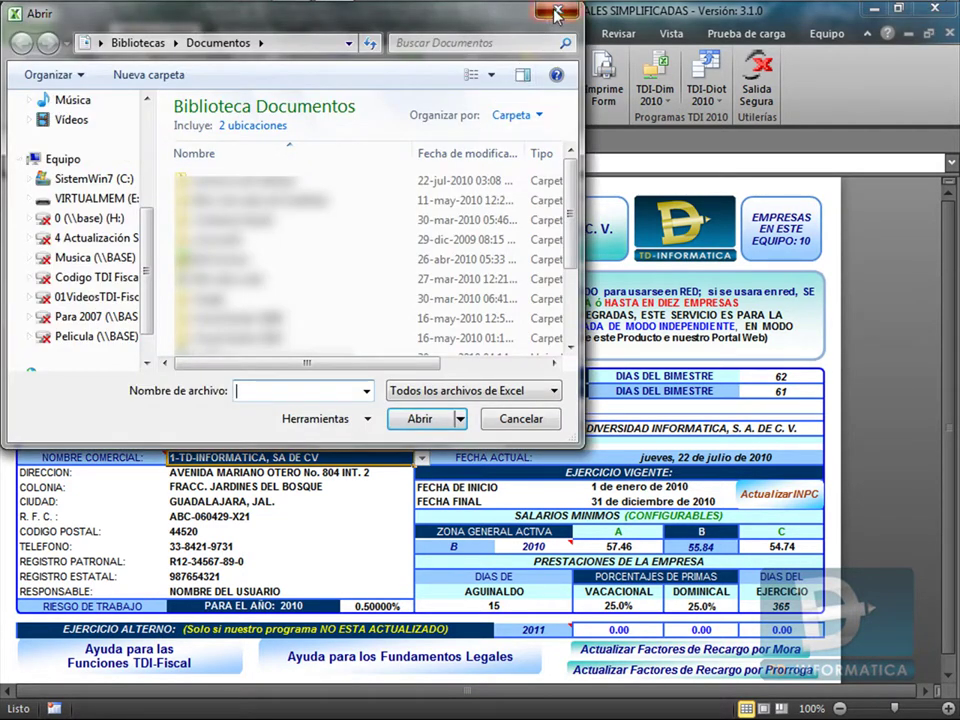
pyautogui.click(557, 12)
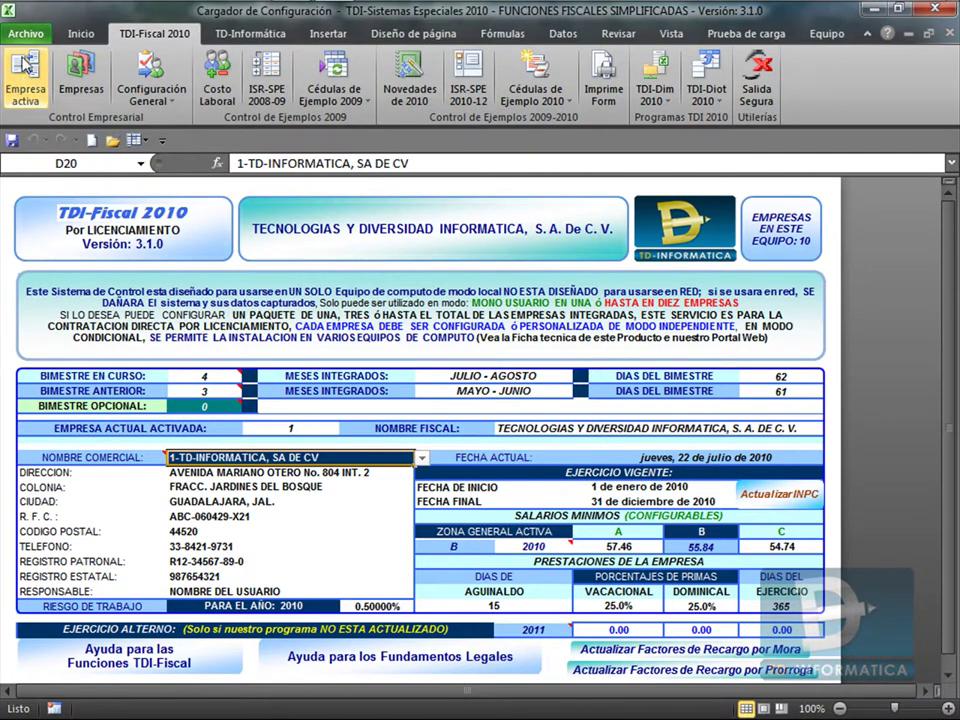
pyautogui.click(26, 33)
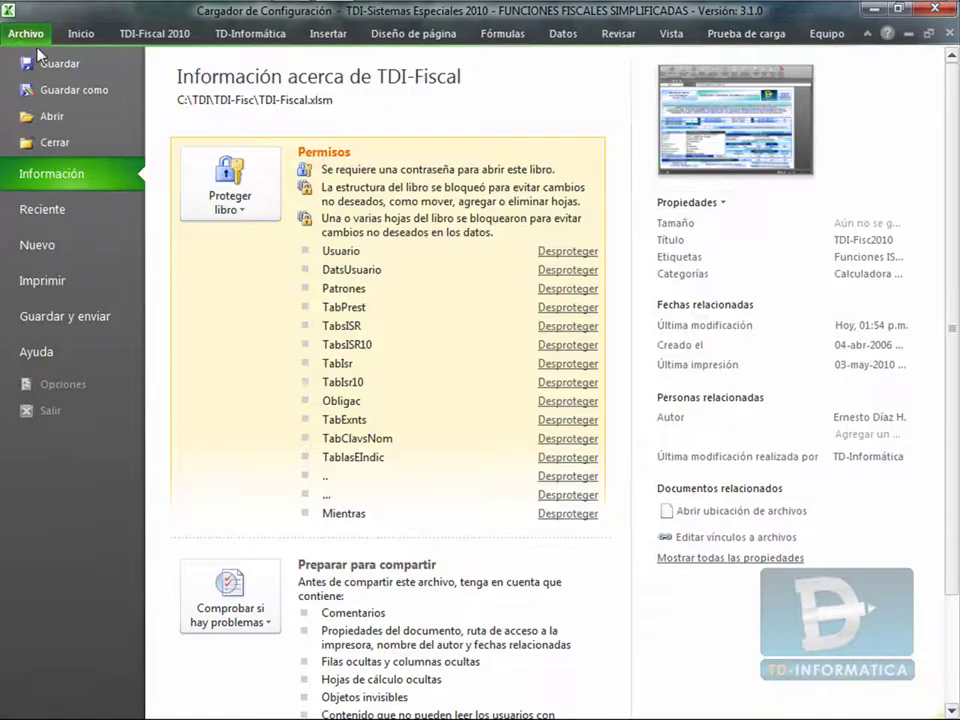
pyautogui.click(62, 118)
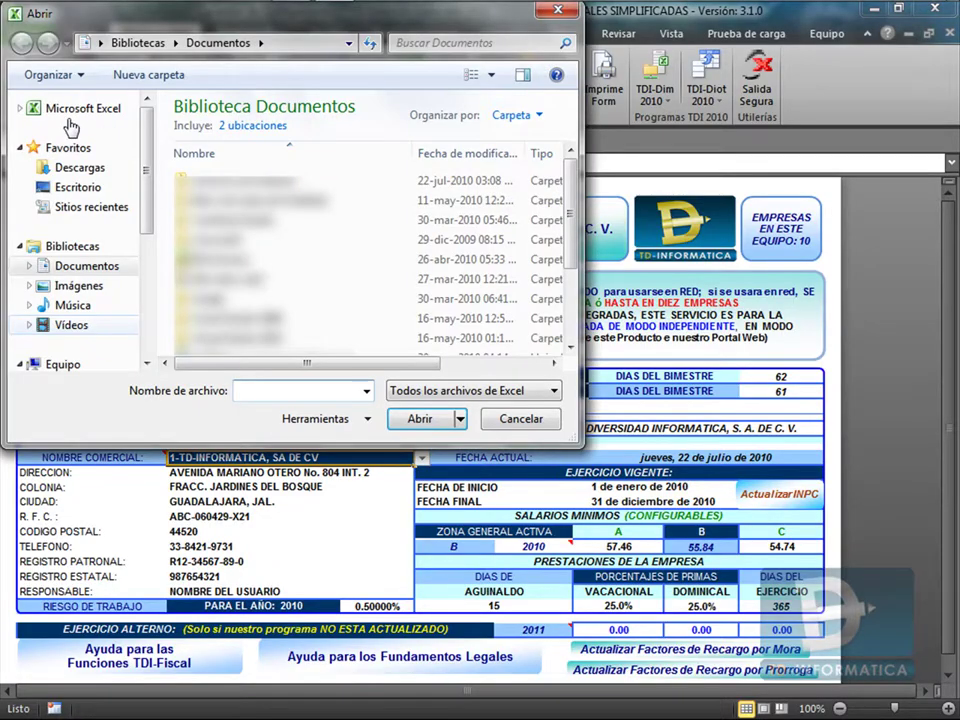
pyautogui.click(557, 12)
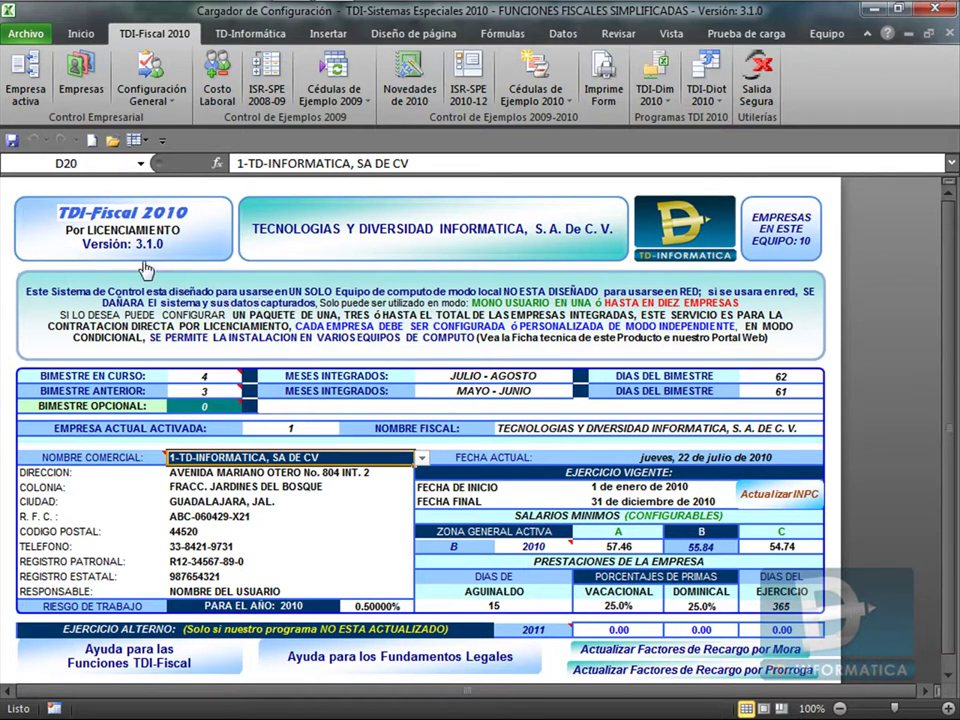
pyautogui.click(113, 140)
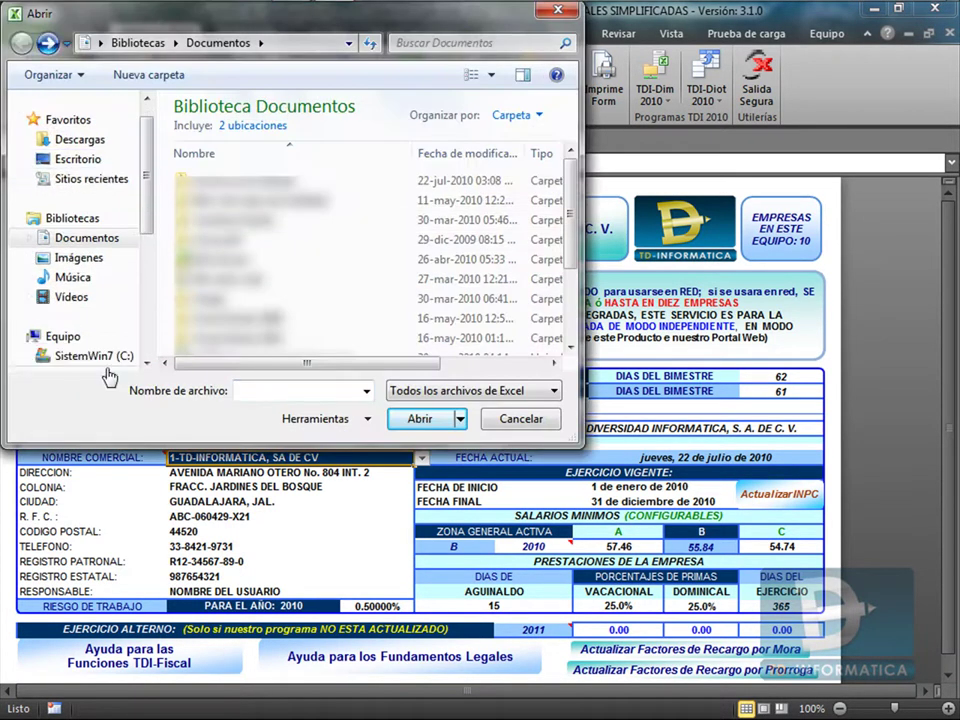
pyautogui.scroll(-1, 88, 368)
pyautogui.click(88, 316)
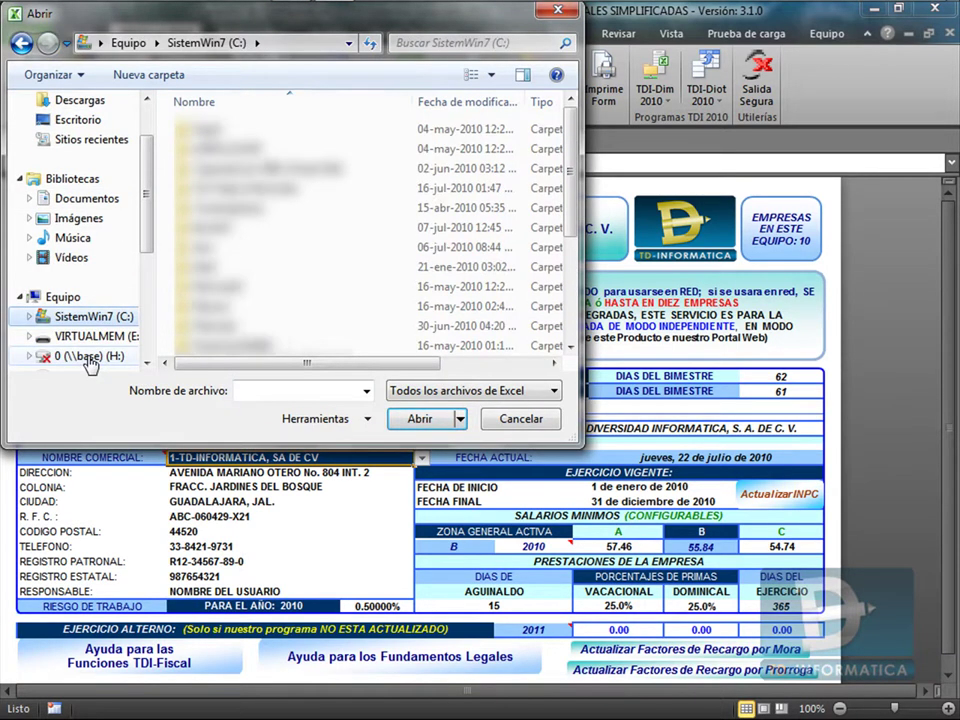
pyautogui.scroll(-5, 264, 278)
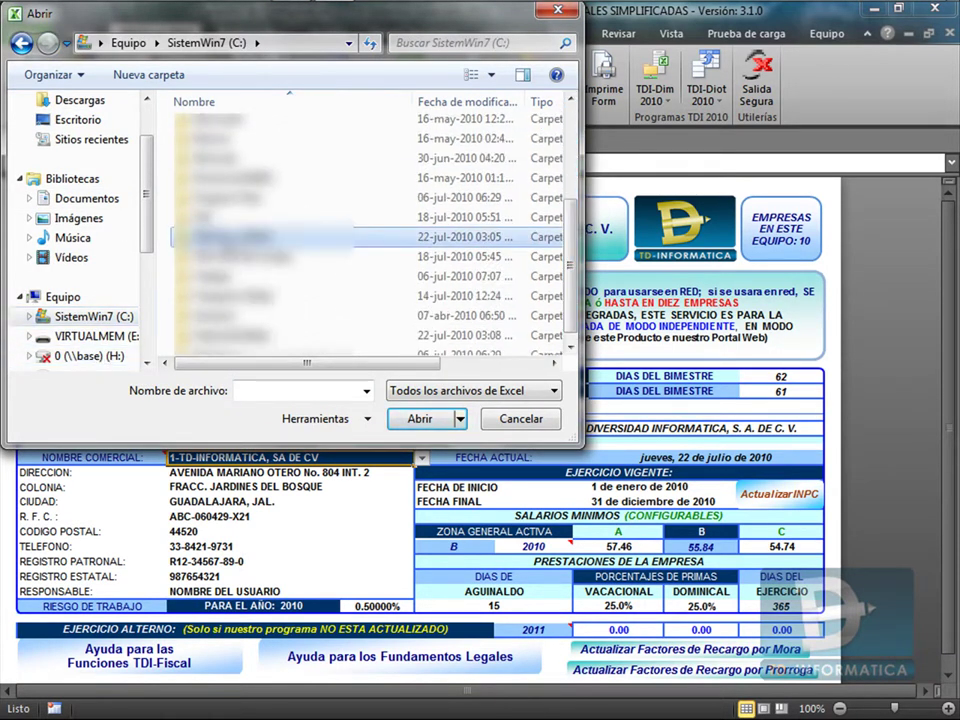
pyautogui.doubleClick(320, 265)
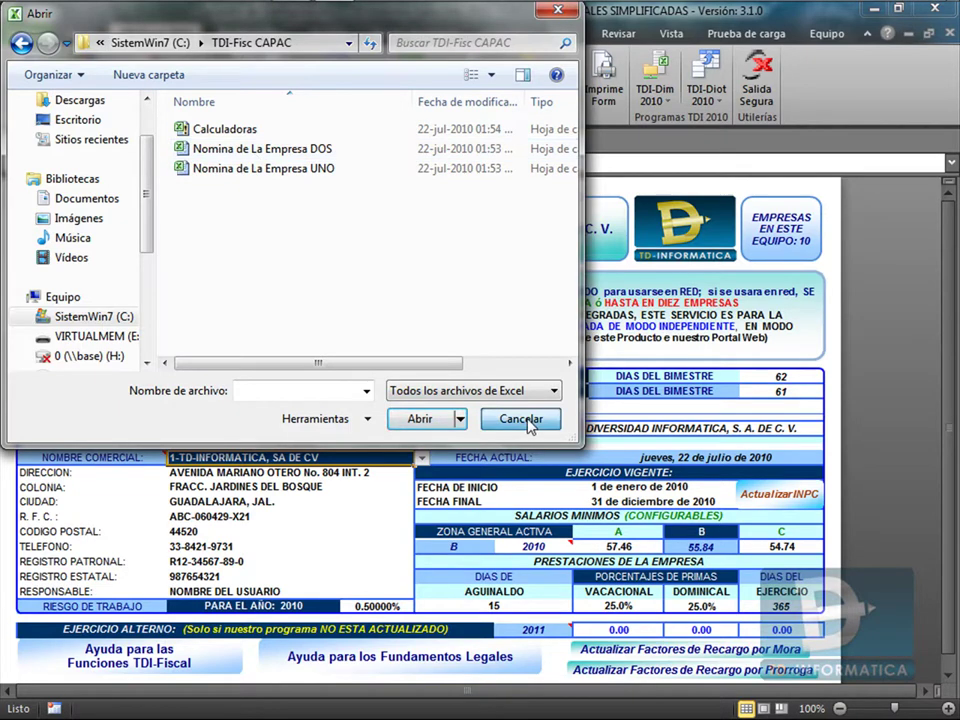
pyautogui.click(521, 418)
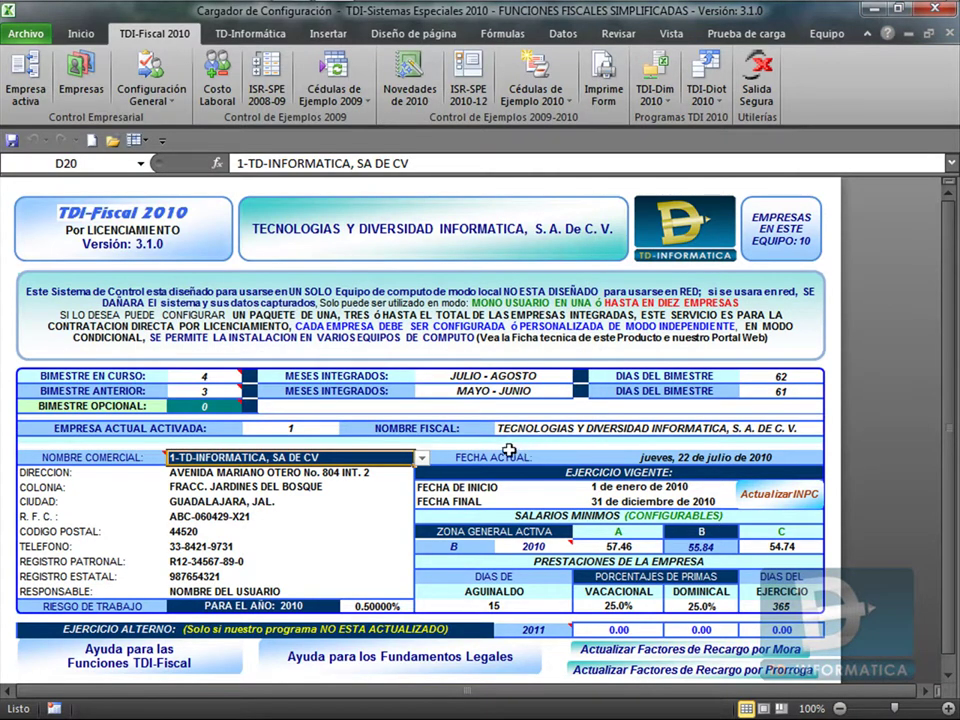
# Open Nomina de La Empresa UNO from the recently used workbooks list.
pyautogui.click(16, 32)
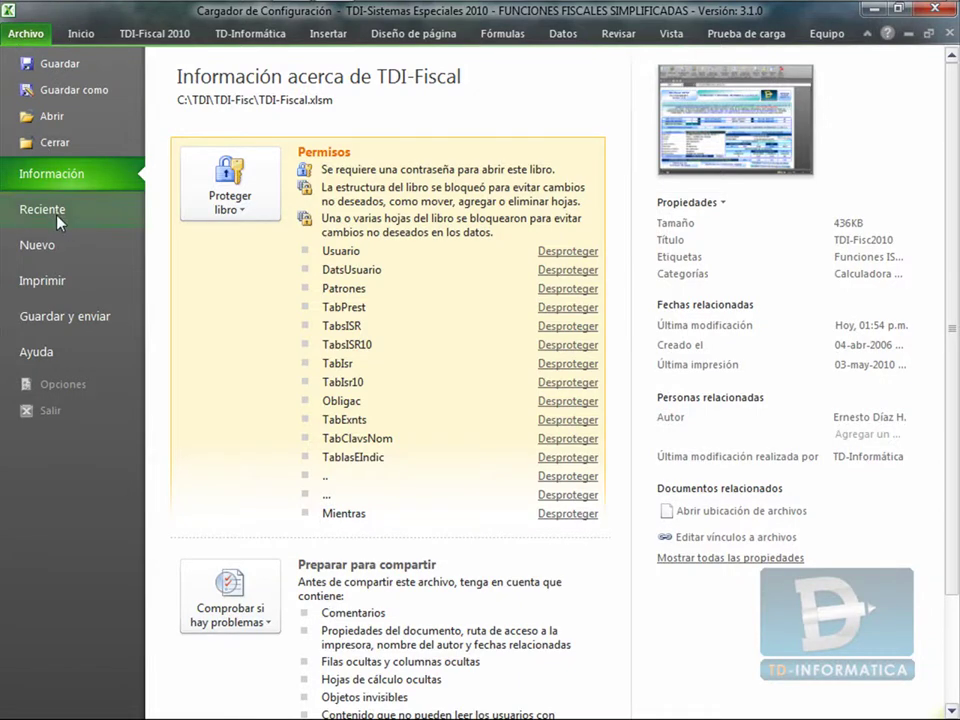
pyautogui.click(58, 212)
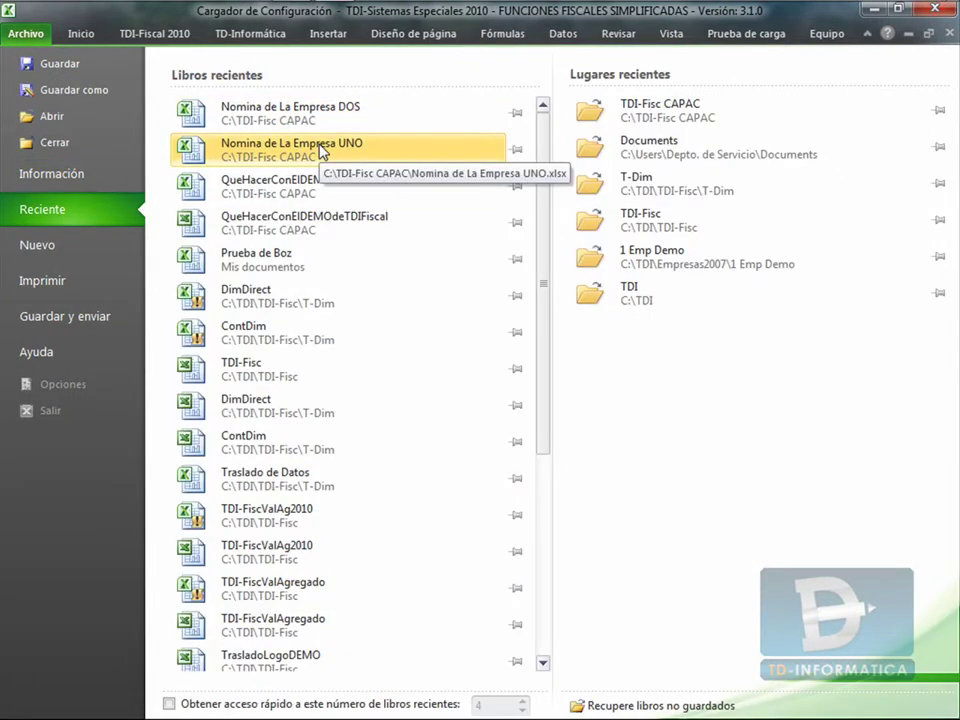
pyautogui.click(320, 150)
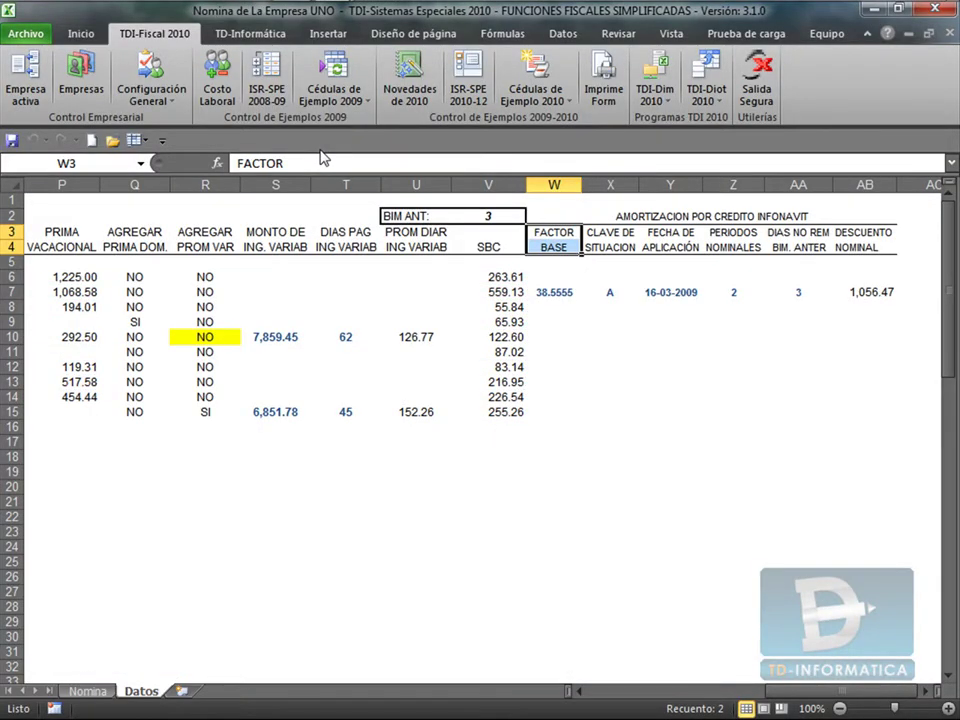
# Check the workbook's file information, then scroll the Datos sheet back to column A.
pyautogui.click(30, 36)
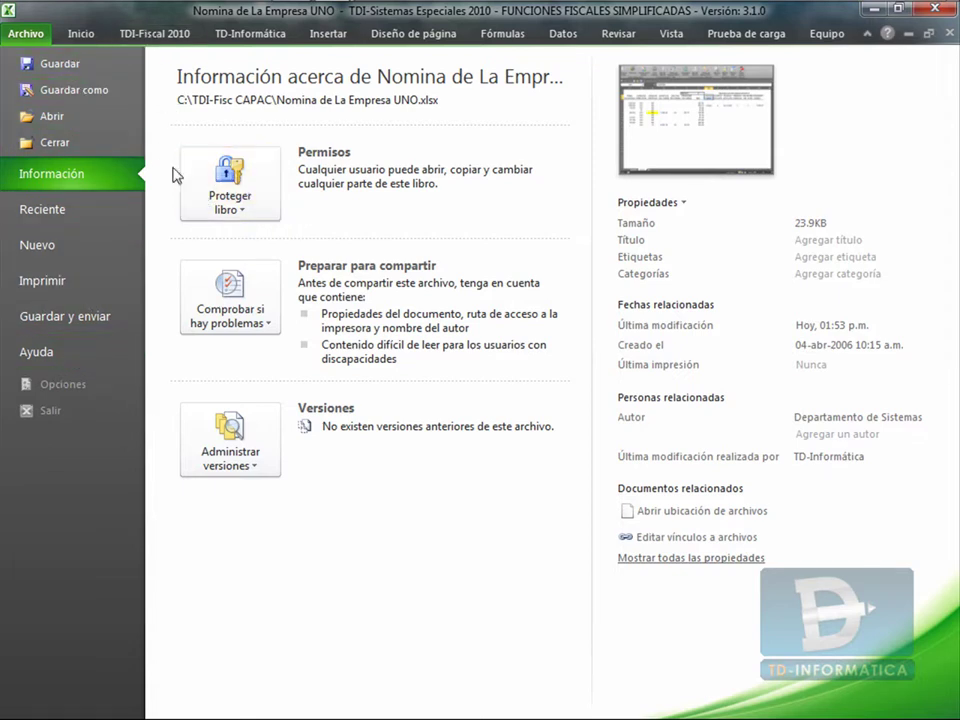
pyautogui.click(155, 35)
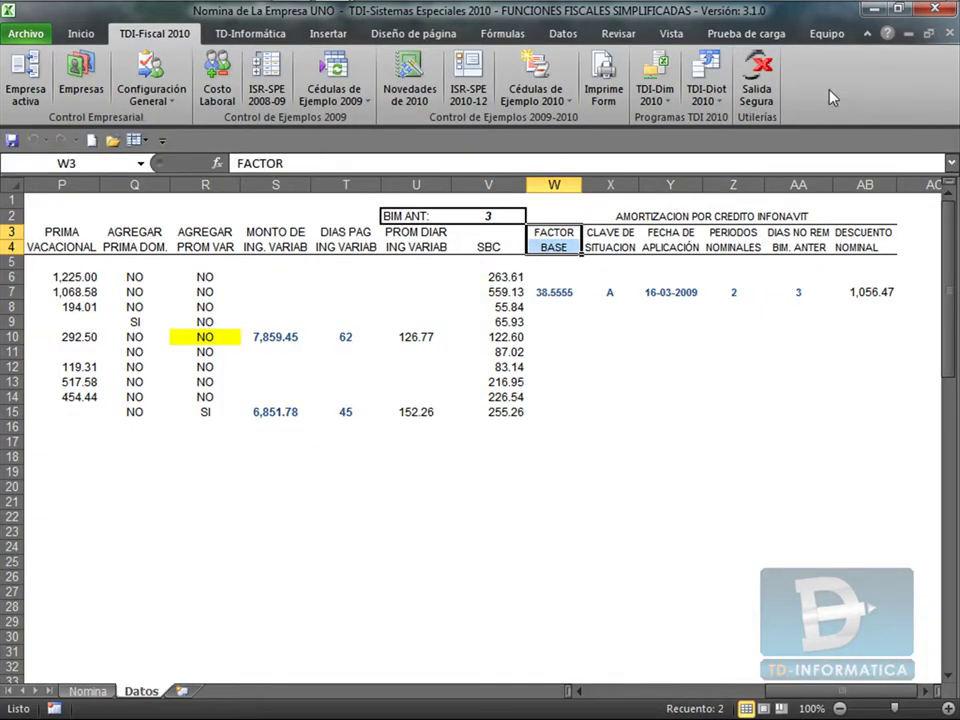
pyautogui.click(17, 38)
pyautogui.click(118, 30)
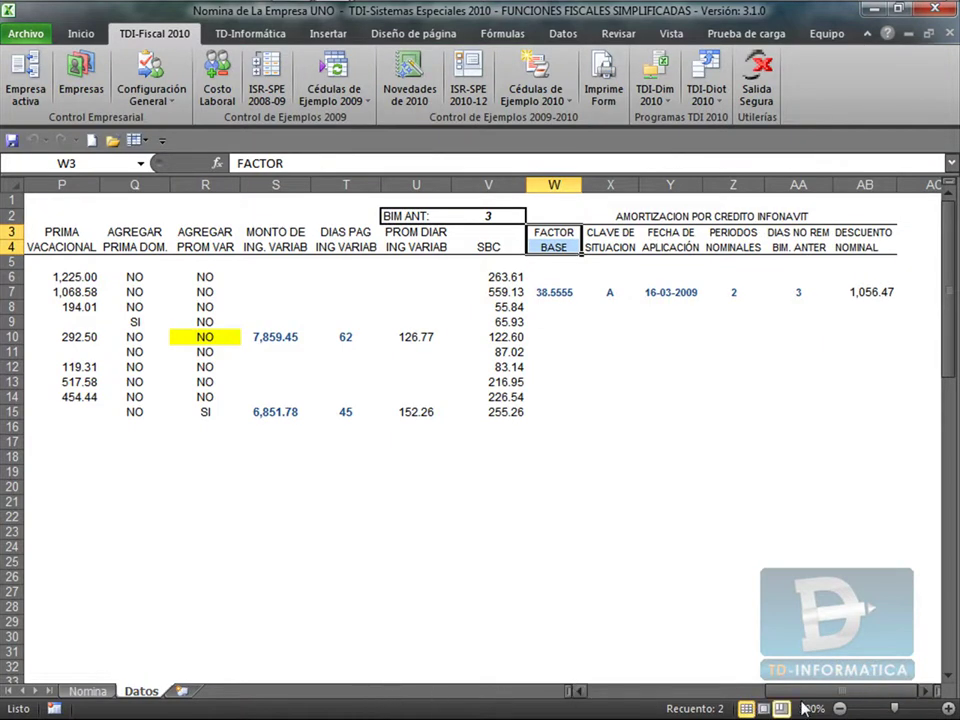
pyautogui.moveTo(792, 691); pyautogui.dragTo(612, 693)
# Browse the Datos table headings around the first employee's surname in C6.
pyautogui.click(92, 279)
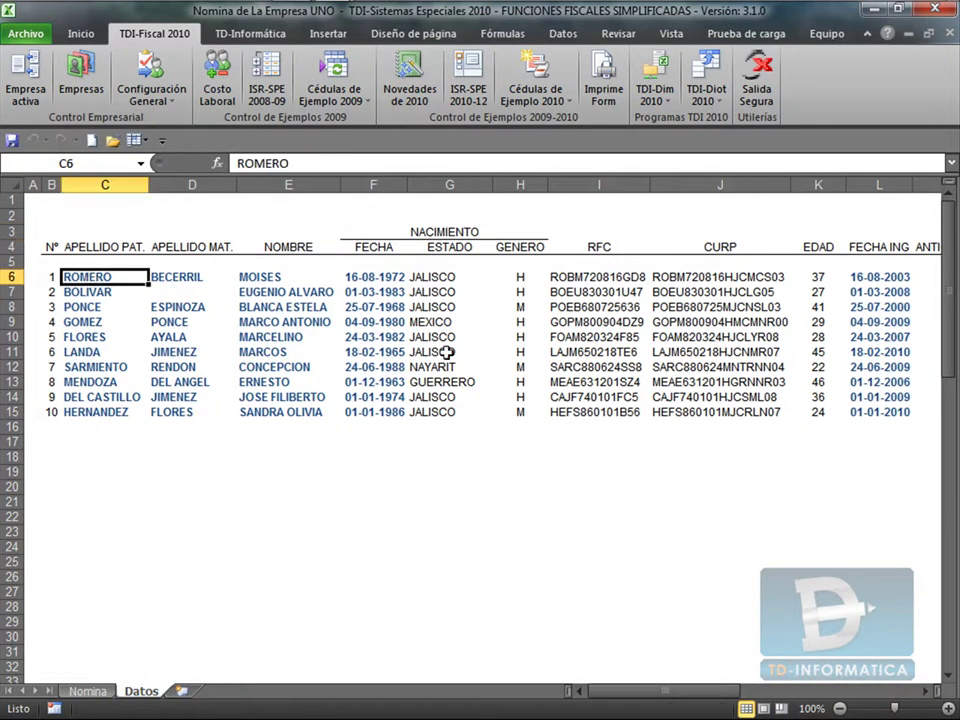
pyautogui.press('Up')
pyautogui.press('Up')
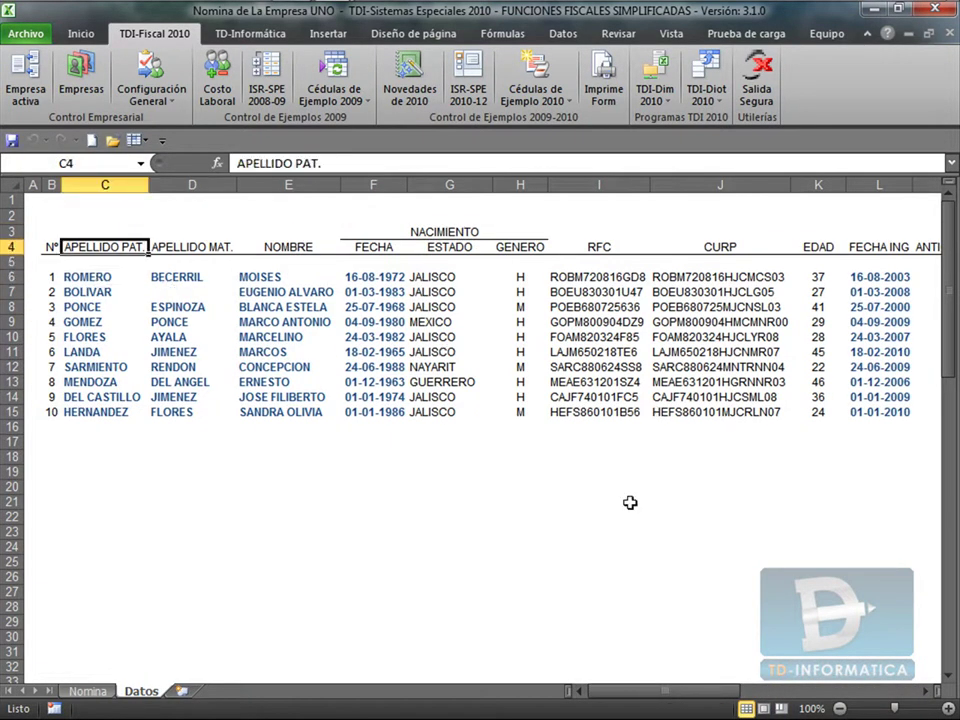
pyautogui.press('Left')
pyautogui.press('Down')
pyautogui.press('Down')
pyautogui.press('Down')
pyautogui.press('Down')
pyautogui.press('Down')
pyautogui.press('Down')
pyautogui.press('Down')
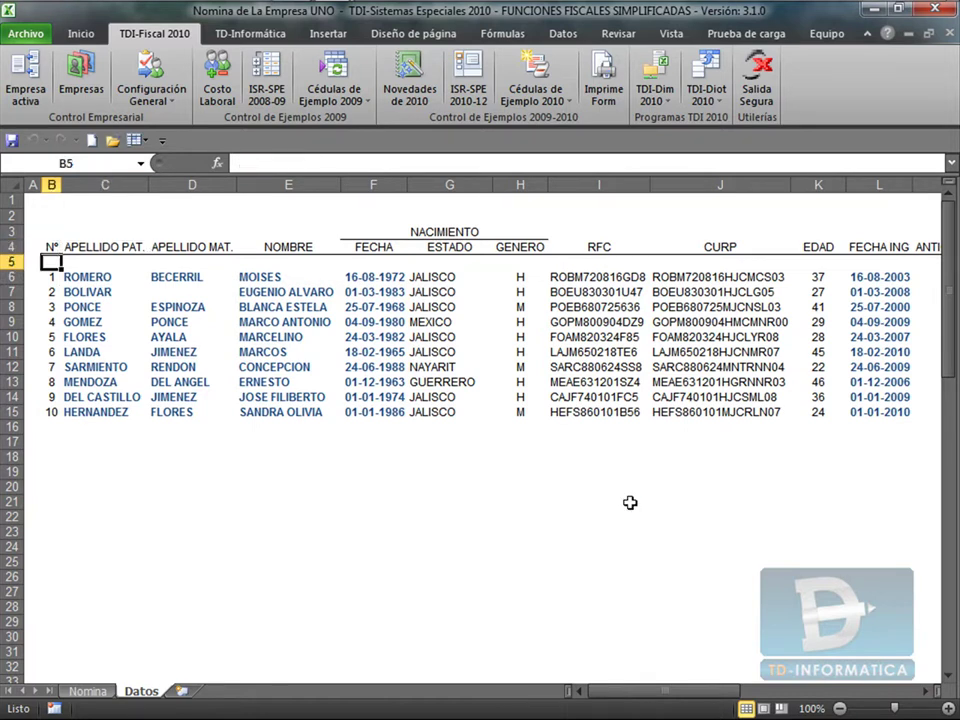
pyautogui.press('Up')
pyautogui.press('Up')
pyautogui.press('Up')
pyautogui.press('Up')
pyautogui.press('Up')
pyautogui.press('Up')
pyautogui.press('Up')
pyautogui.press('Right')
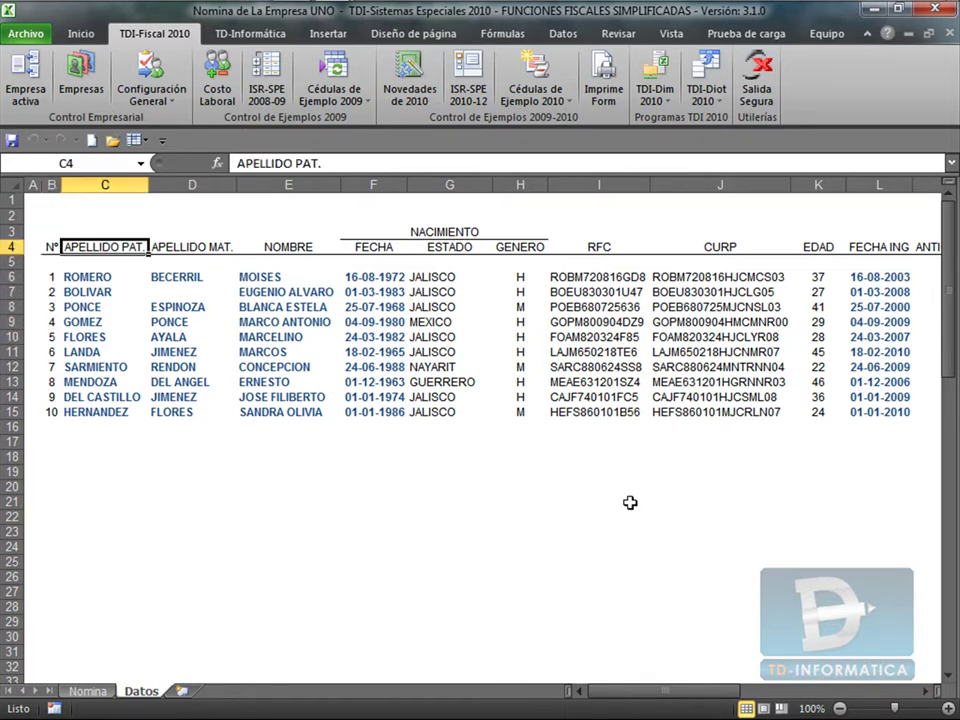
pyautogui.press('Right')
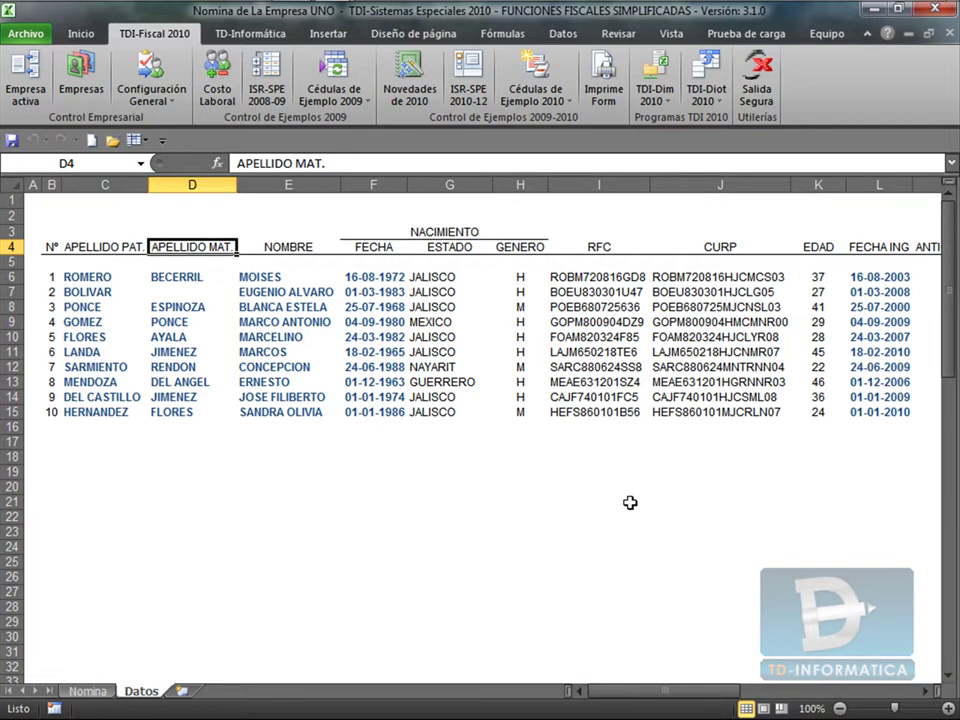
pyautogui.press('Right')
pyautogui.press('Down')
pyautogui.press('Down')
pyautogui.press('Left')
pyautogui.press('Left')
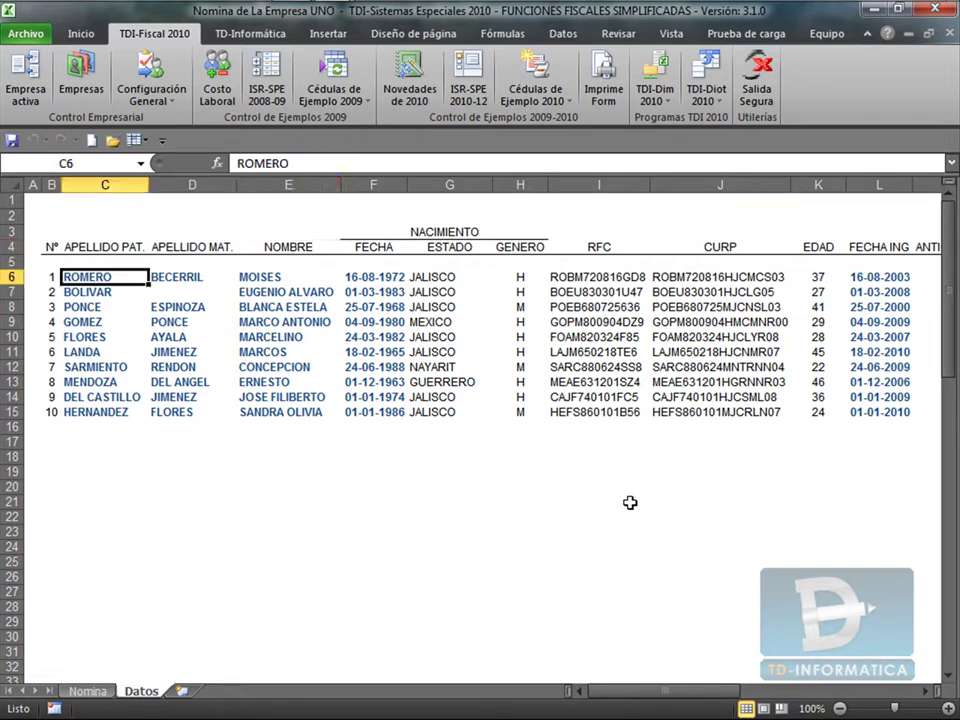
pyautogui.press('Right')
pyautogui.press('Right')
pyautogui.press('Right')
pyautogui.press('Right')
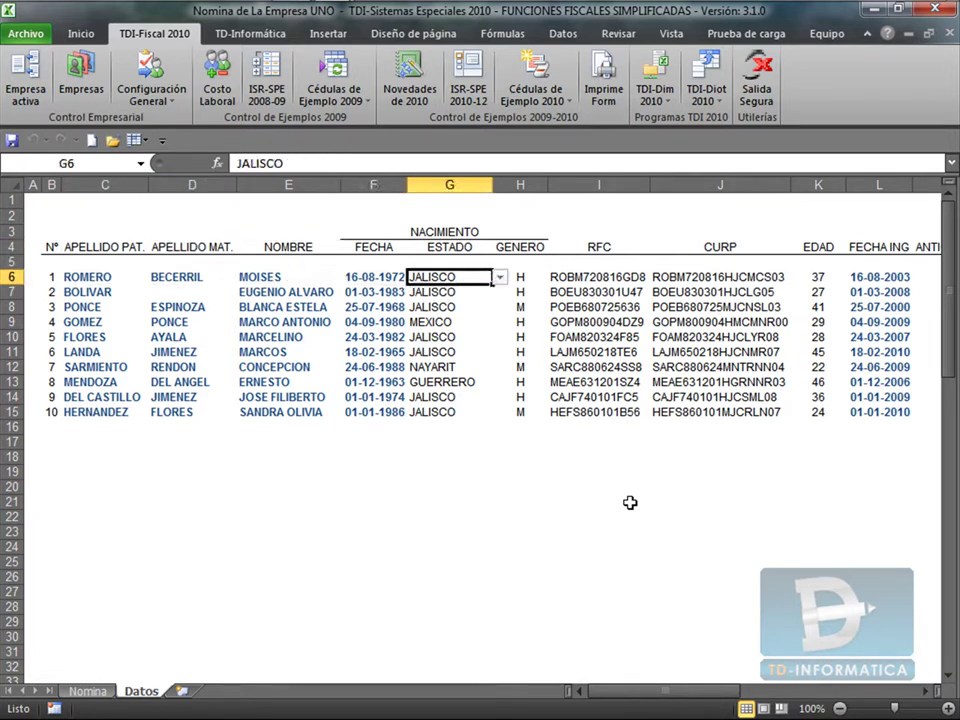
pyautogui.press('Left')
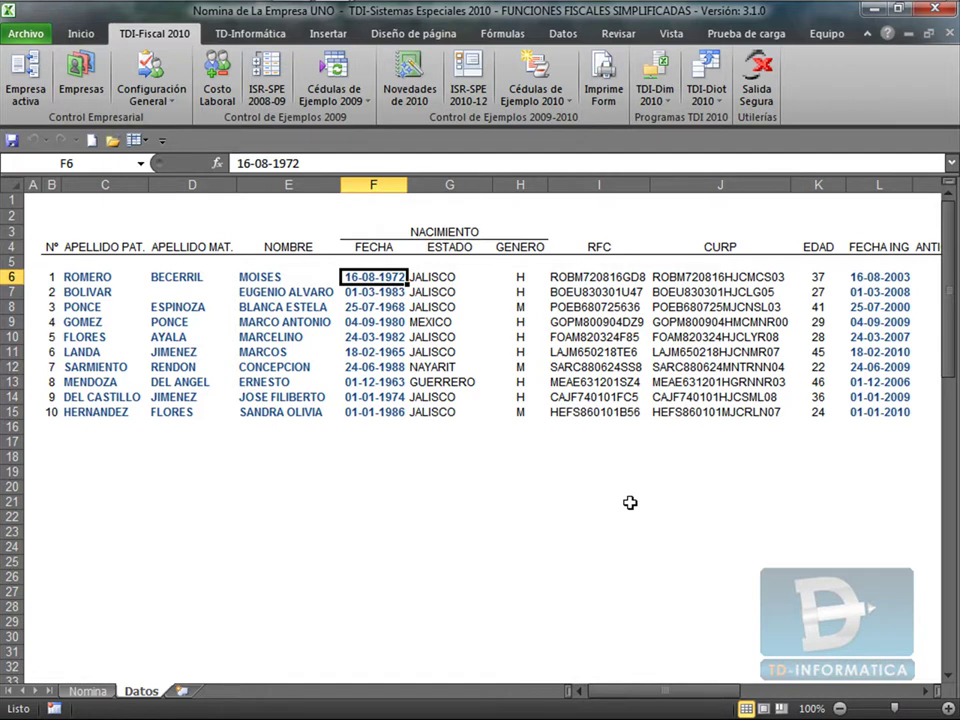
pyautogui.press('Right')
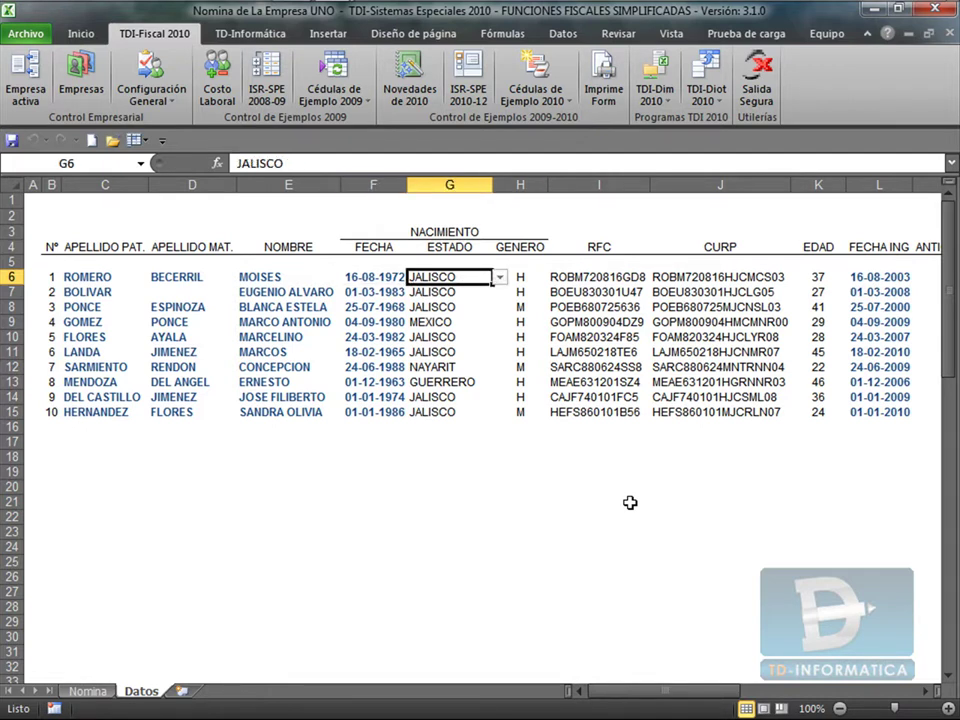
pyautogui.press('Up')
pyautogui.press('Right')
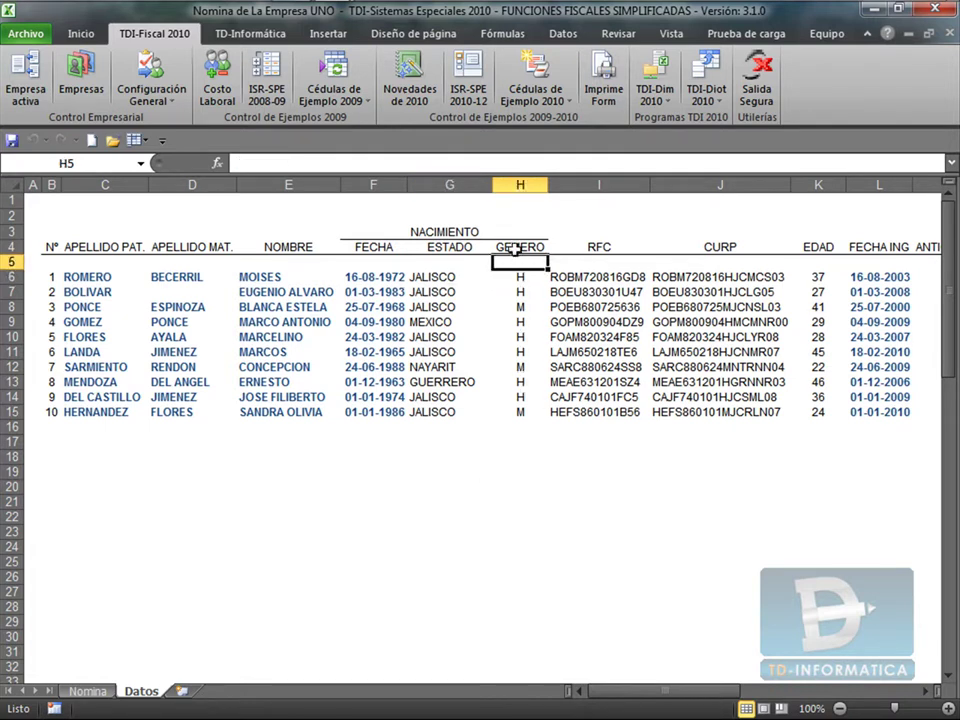
pyautogui.click(432, 277)
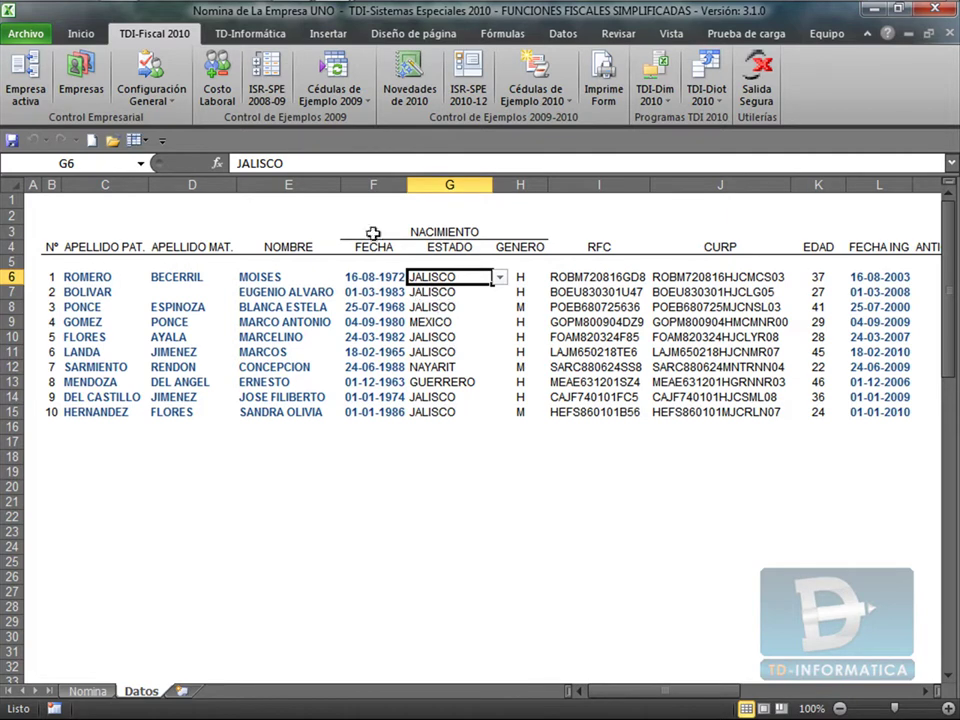
pyautogui.click(120, 15)
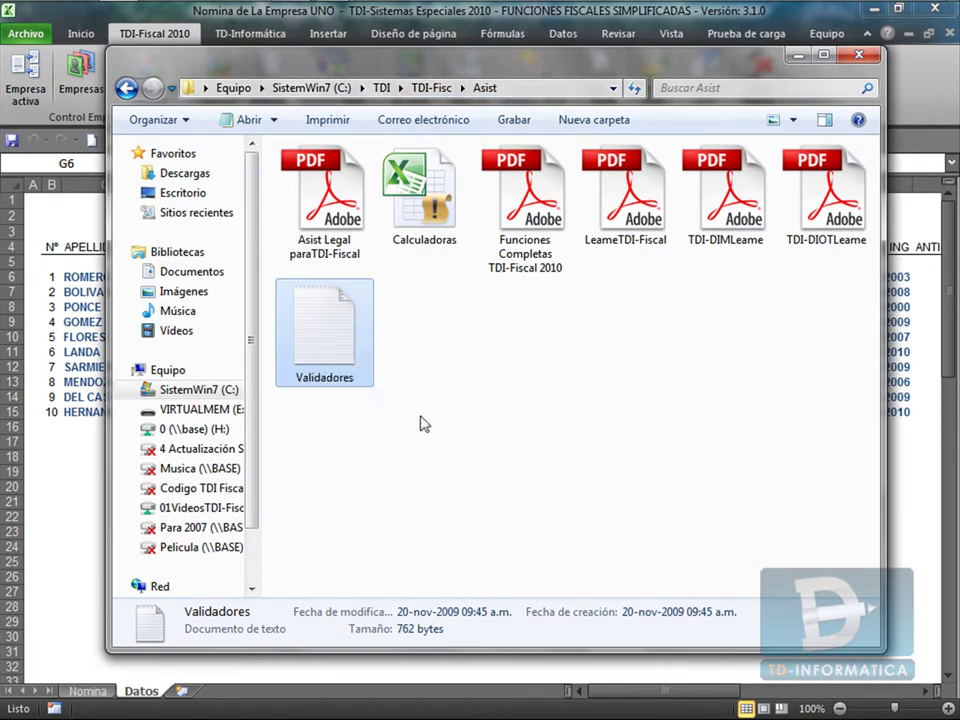
# Open the Validadores text file in Notepad.
pyautogui.doubleClick(322, 337)
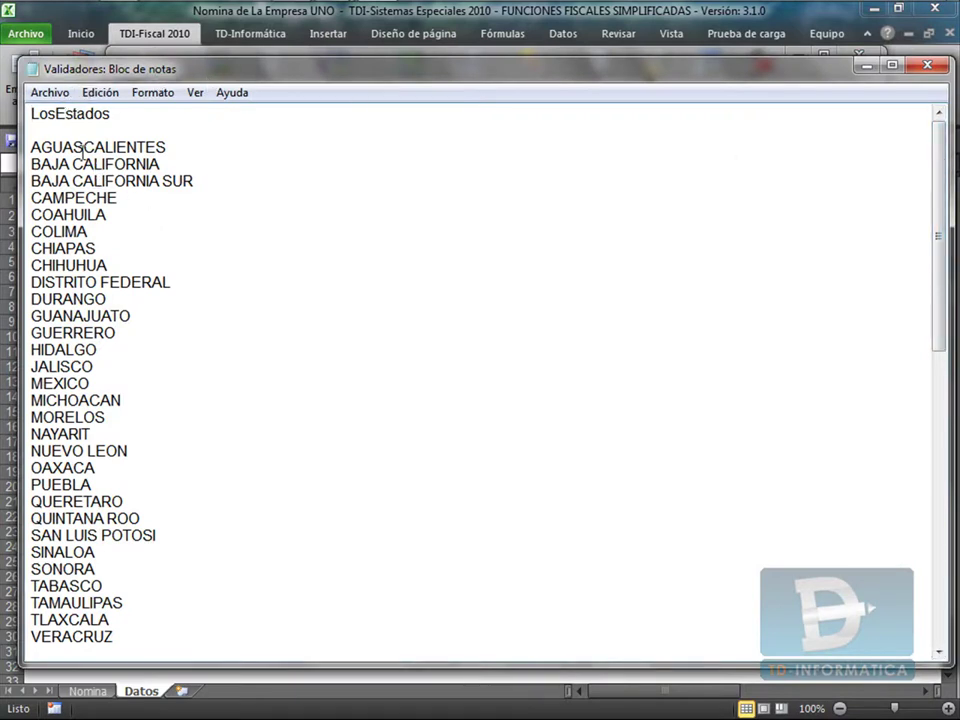
# Select the LosEstados state names in Notepad, then minimize Notepad and the folder window.
pyautogui.doubleClick(63, 114)
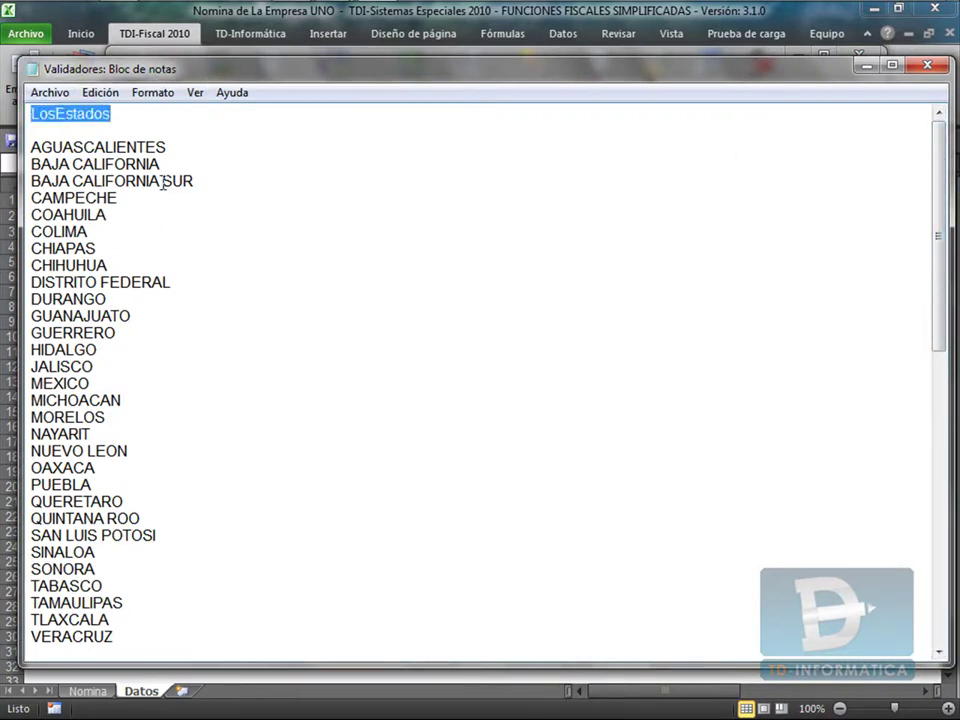
pyautogui.click(58, 192)
pyautogui.moveTo(33, 147); pyautogui.dragTo(245, 309)
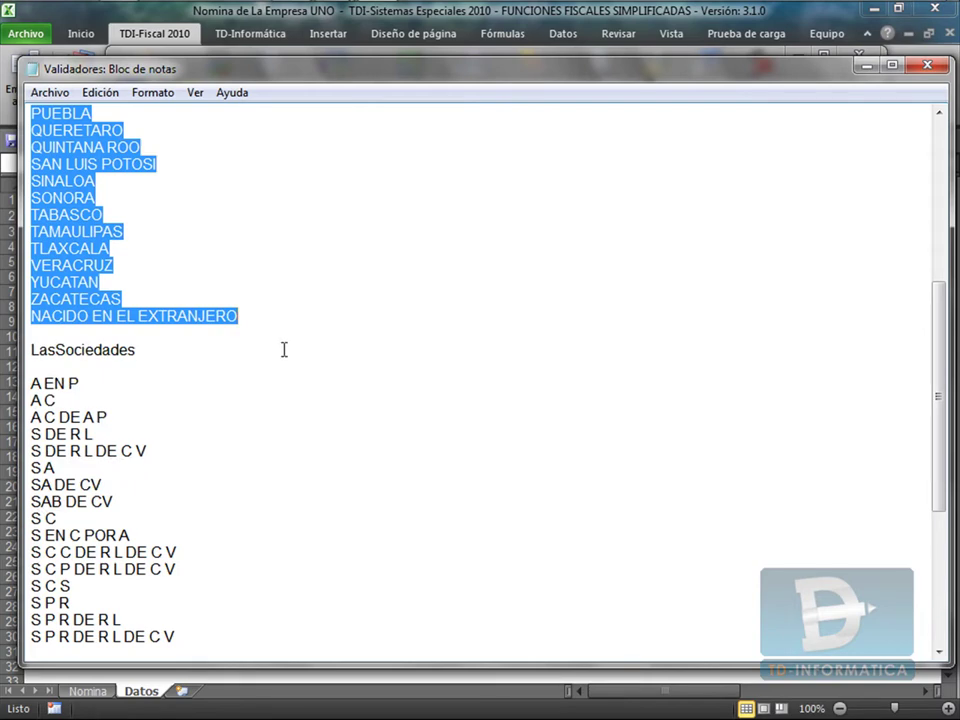
pyautogui.click(866, 65)
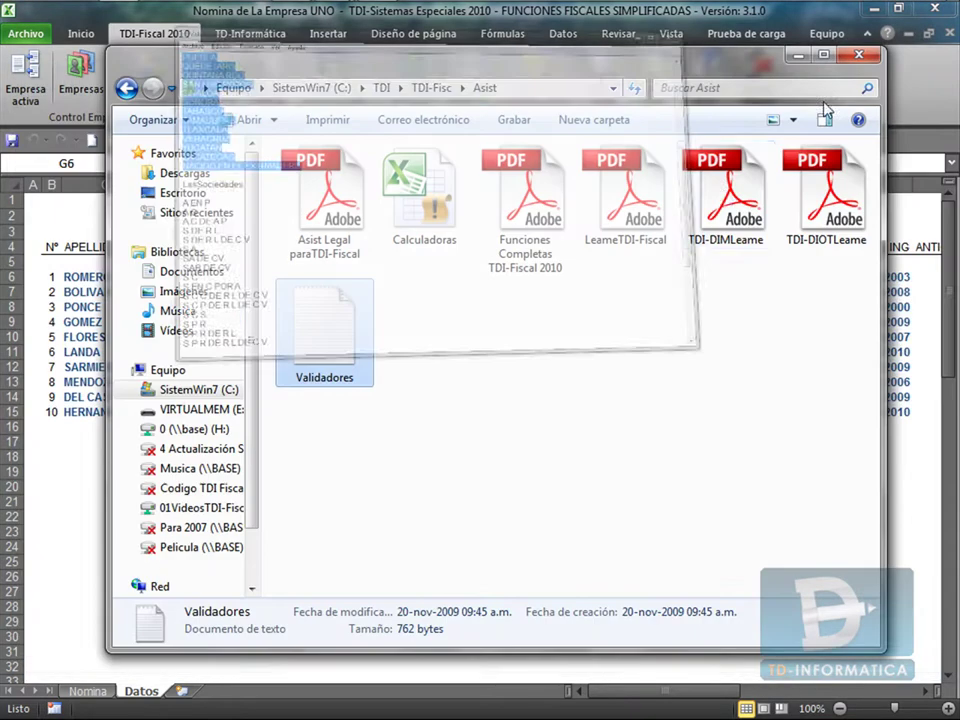
pyautogui.click(800, 67)
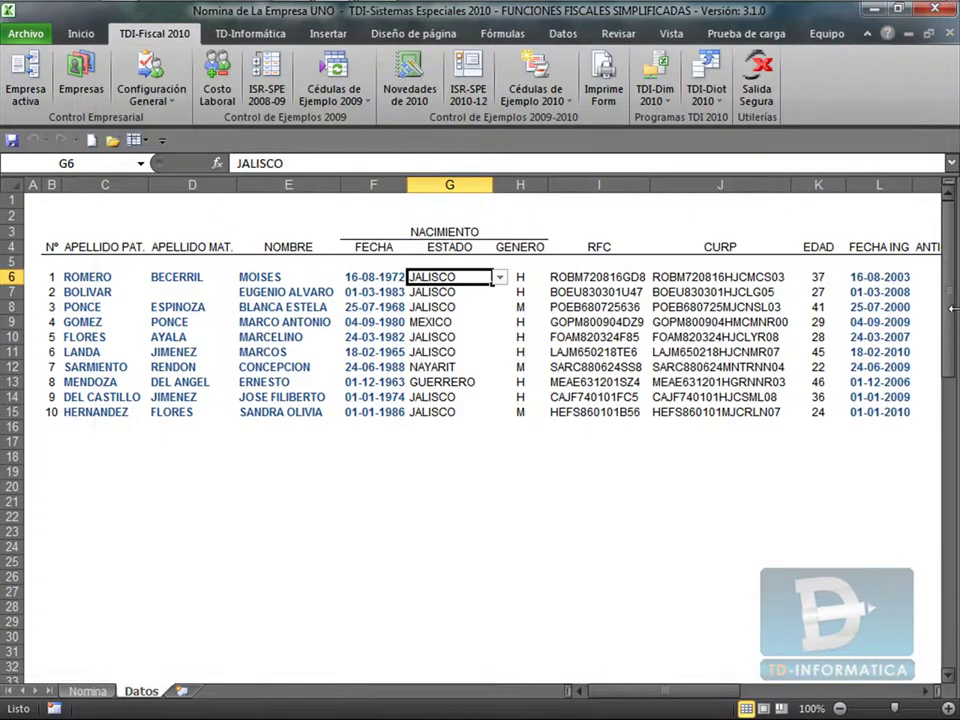
# Select the ESTADOS list of states in column C starting at C51.
pyautogui.moveTo(952, 290); pyautogui.dragTo(953, 550)
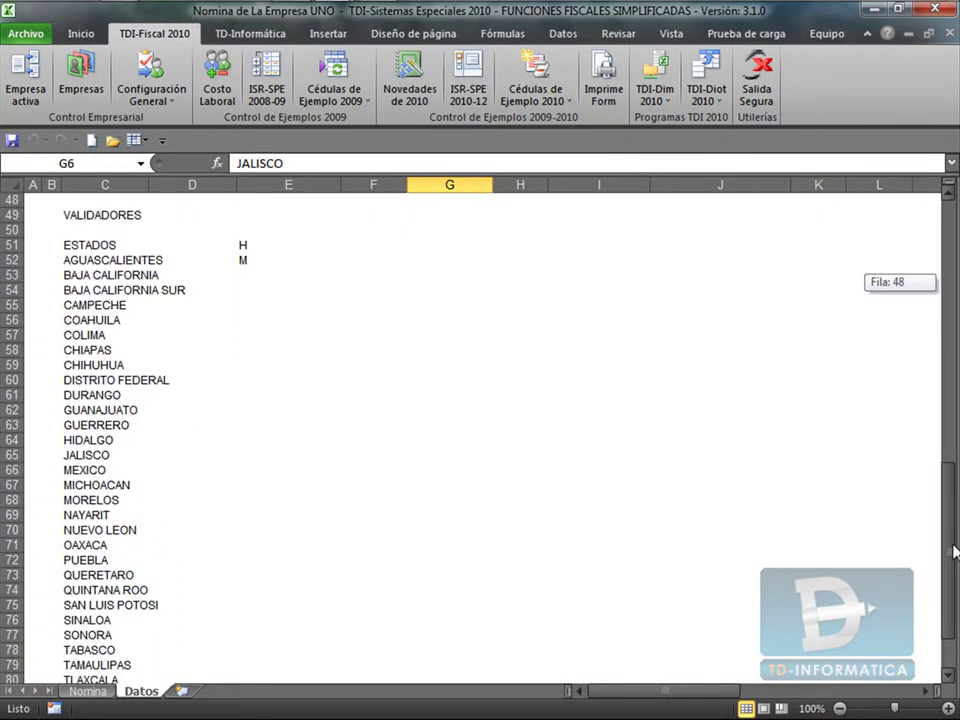
pyautogui.click(83, 248)
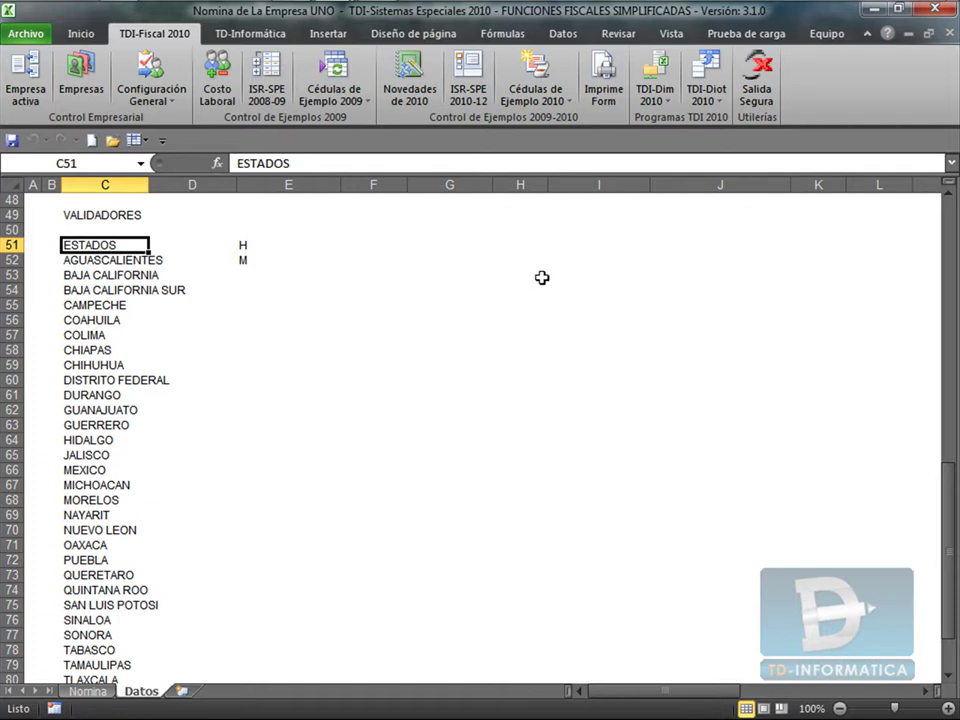
pyautogui.moveTo(71, 246); pyautogui.dragTo(90, 664)
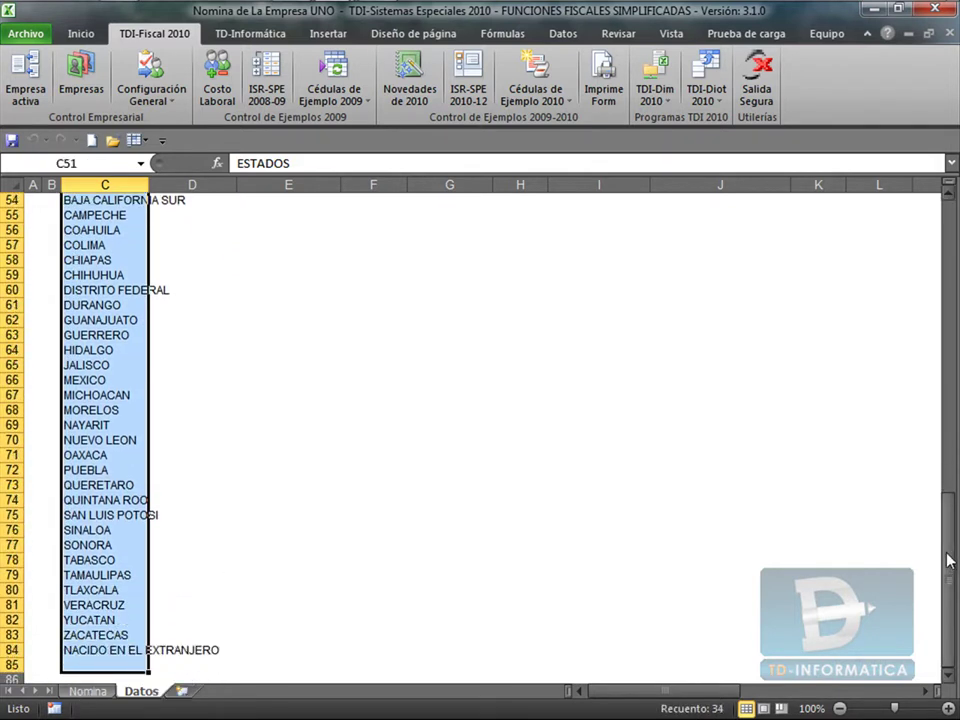
pyautogui.moveTo(950, 560); pyautogui.dragTo(950, 255)
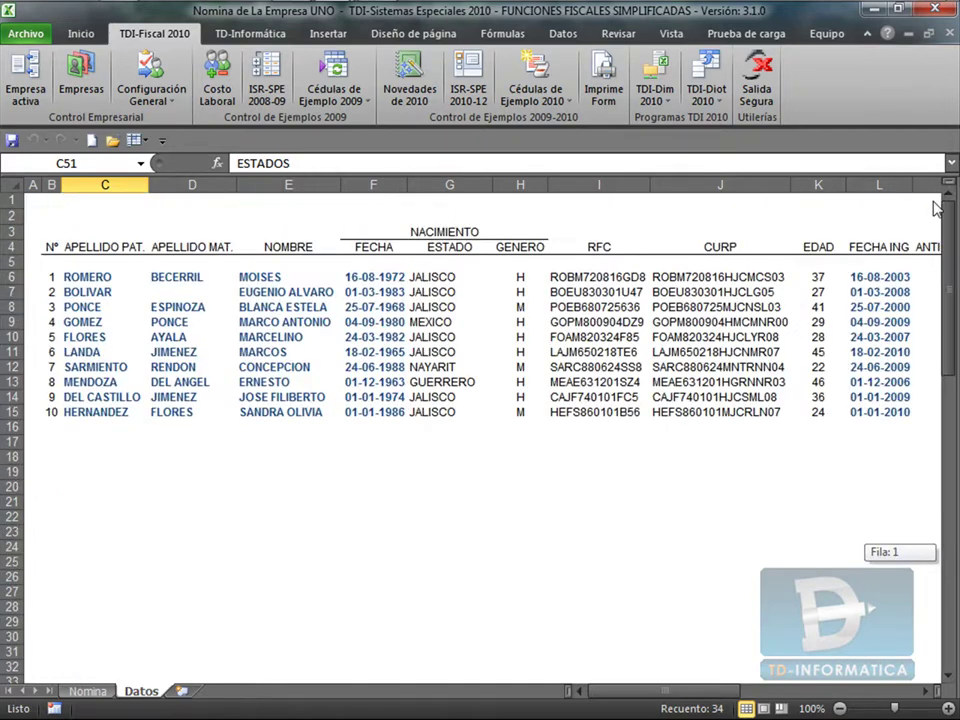
# Select birth-state cell G6 and open the Datos tab's data validation options.
pyautogui.click(437, 278)
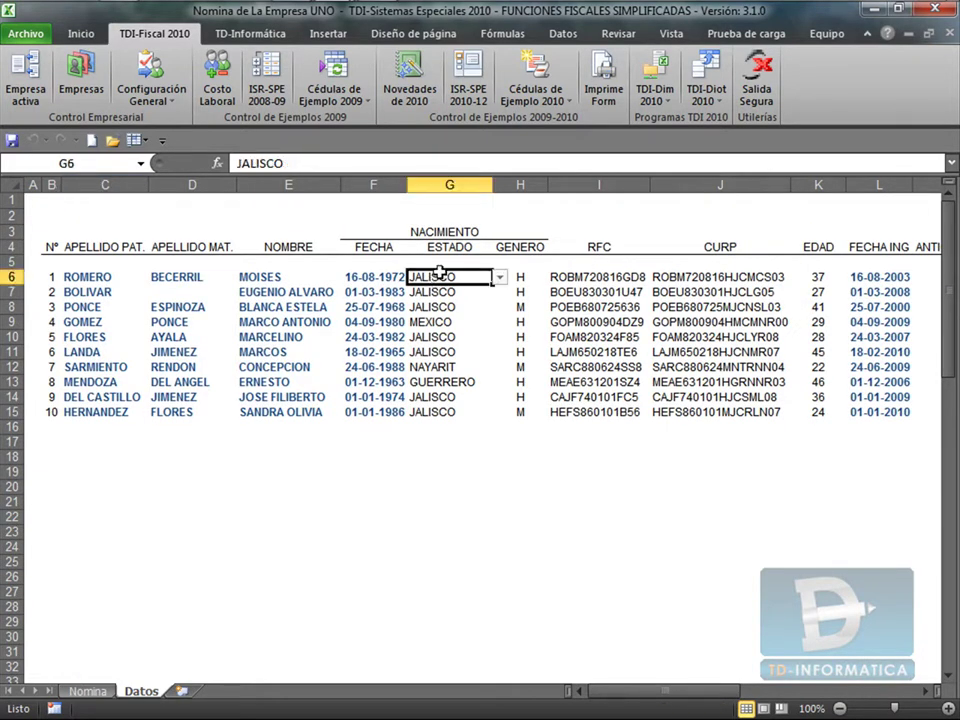
pyautogui.click(561, 36)
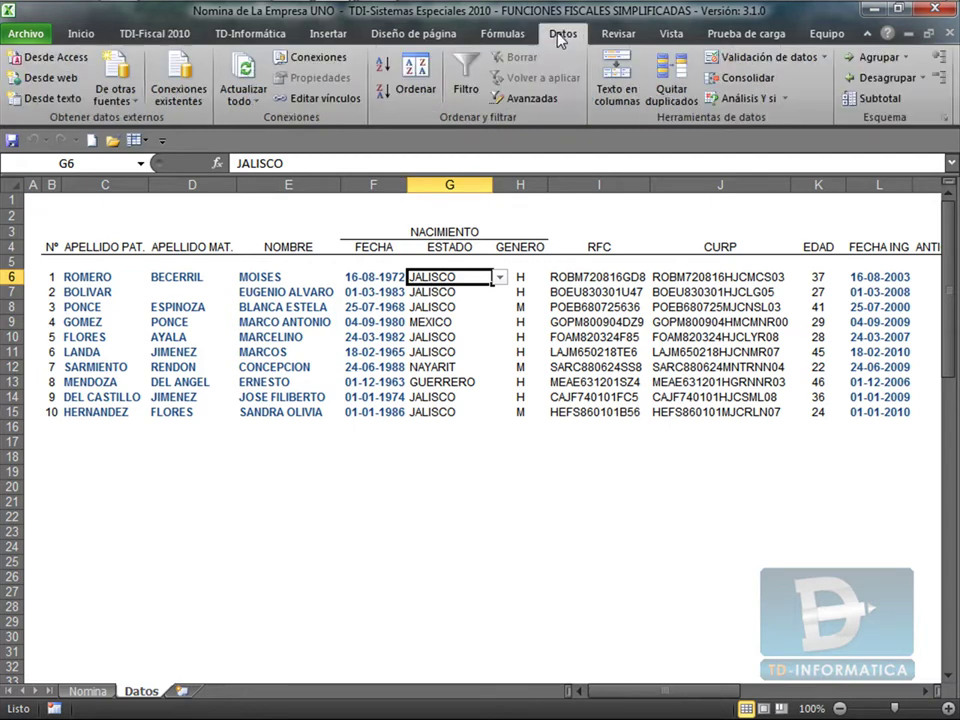
pyautogui.click(825, 58)
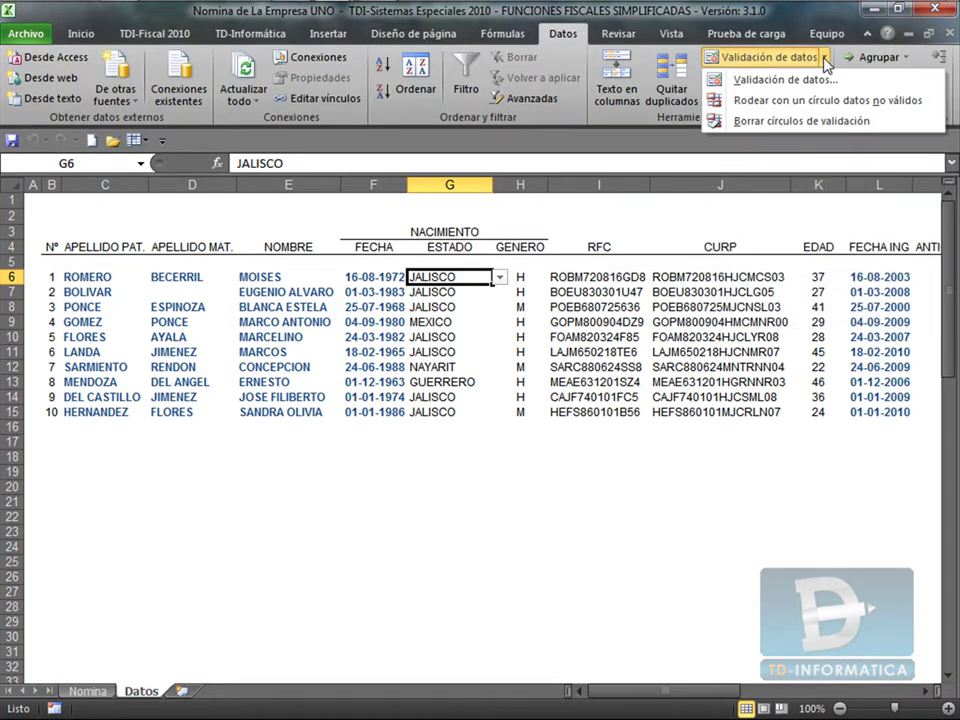
# Replace G6's list source with the named range =LosEstados using F3, and apply it.
pyautogui.click(790, 80)
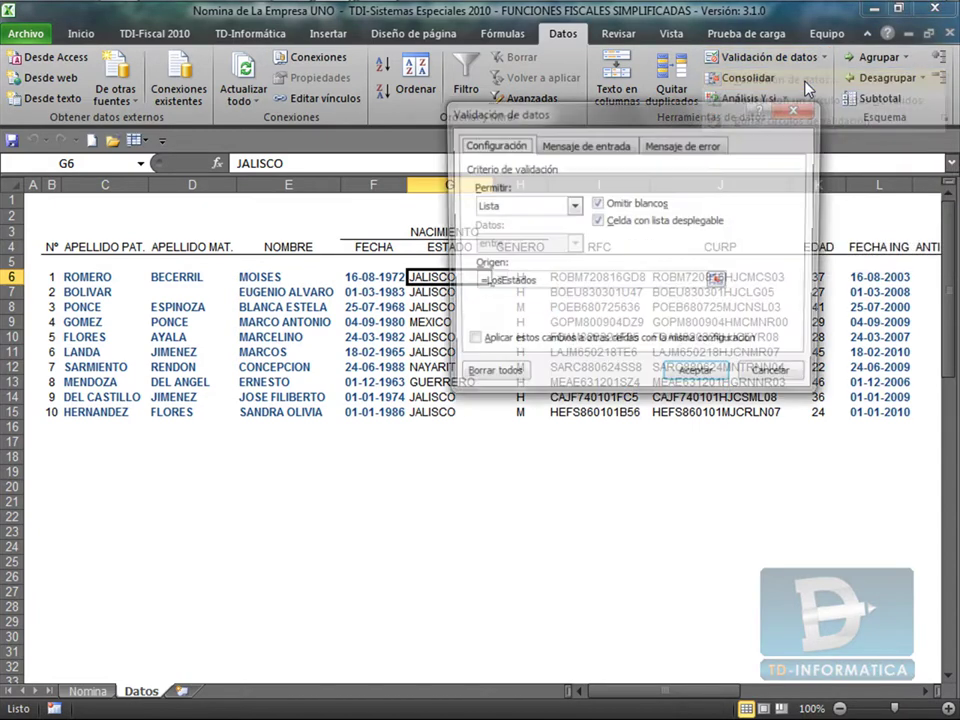
pyautogui.moveTo(602, 127); pyautogui.dragTo(672, 280)
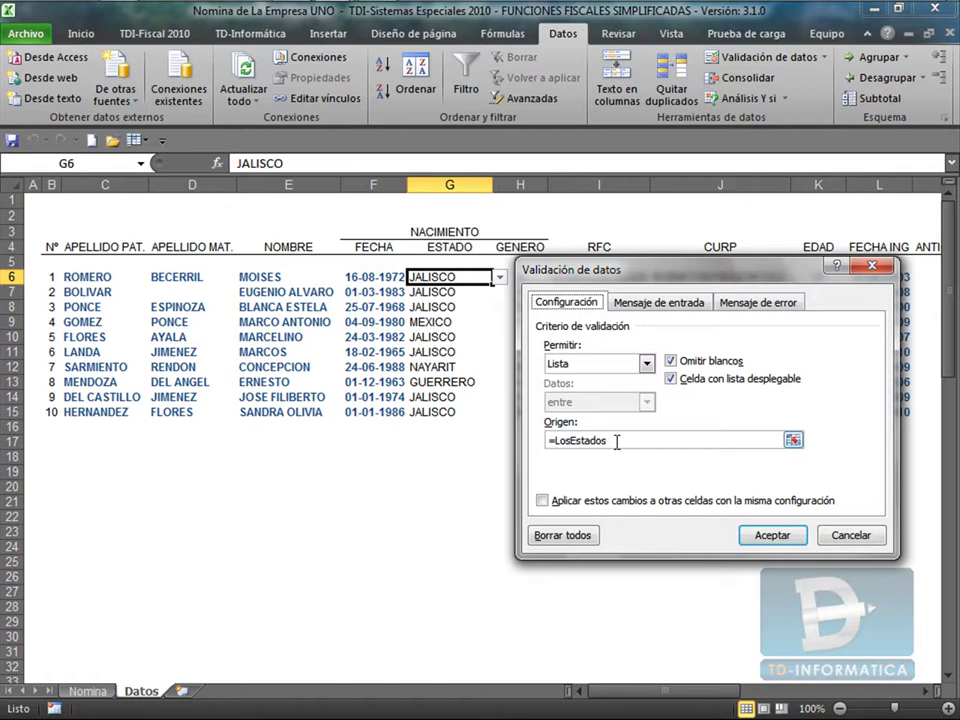
pyautogui.moveTo(617, 441); pyautogui.dragTo(544, 441)
pyautogui.press('Delete')
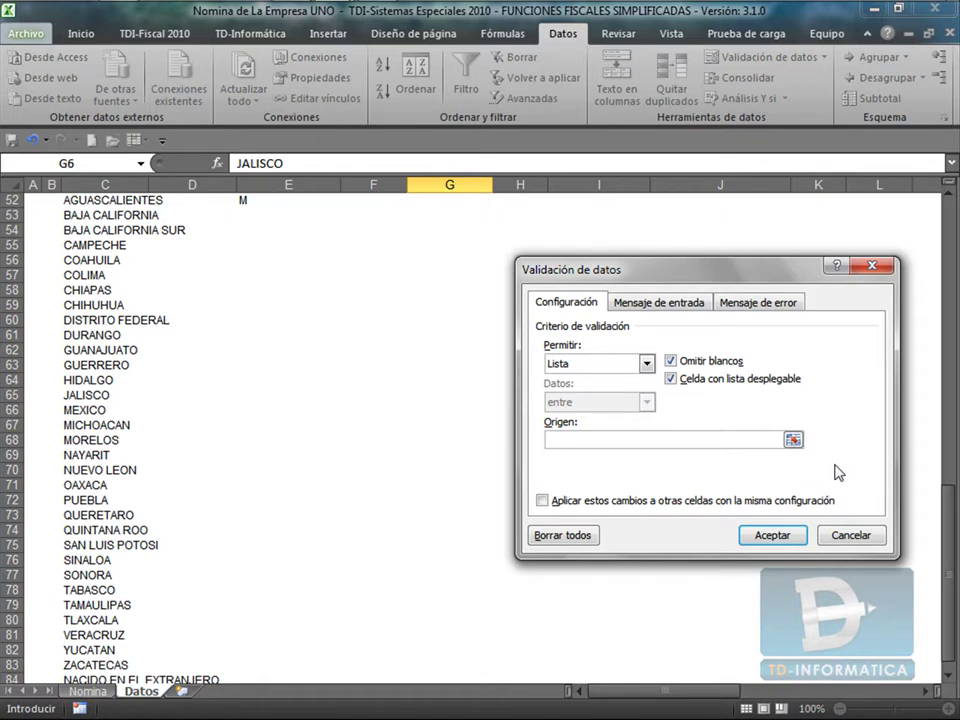
pyautogui.press('F3')
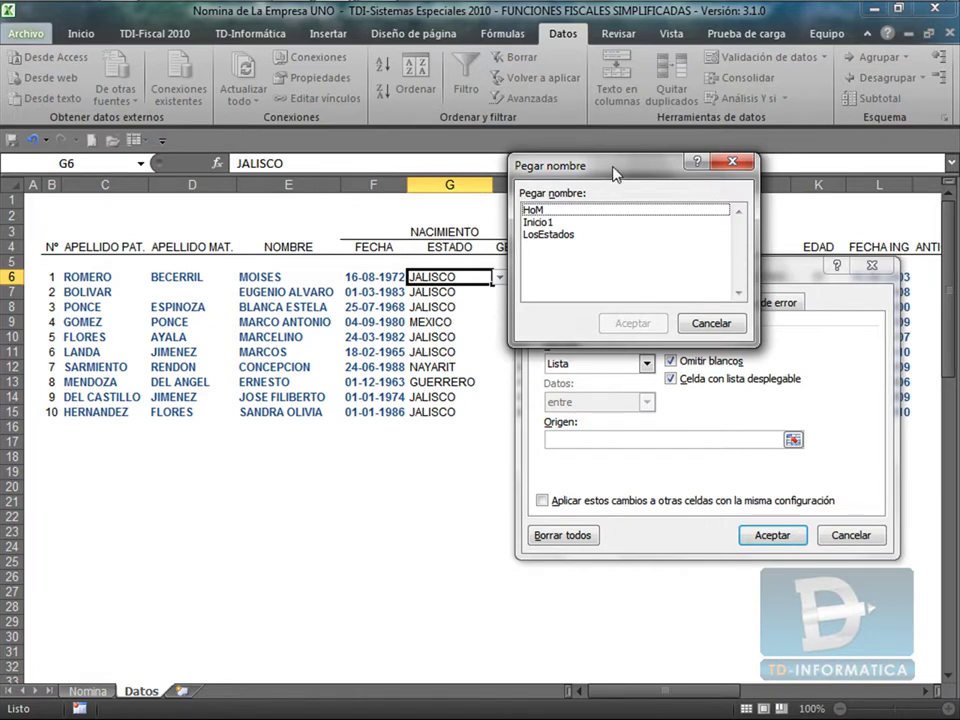
pyautogui.click(564, 236)
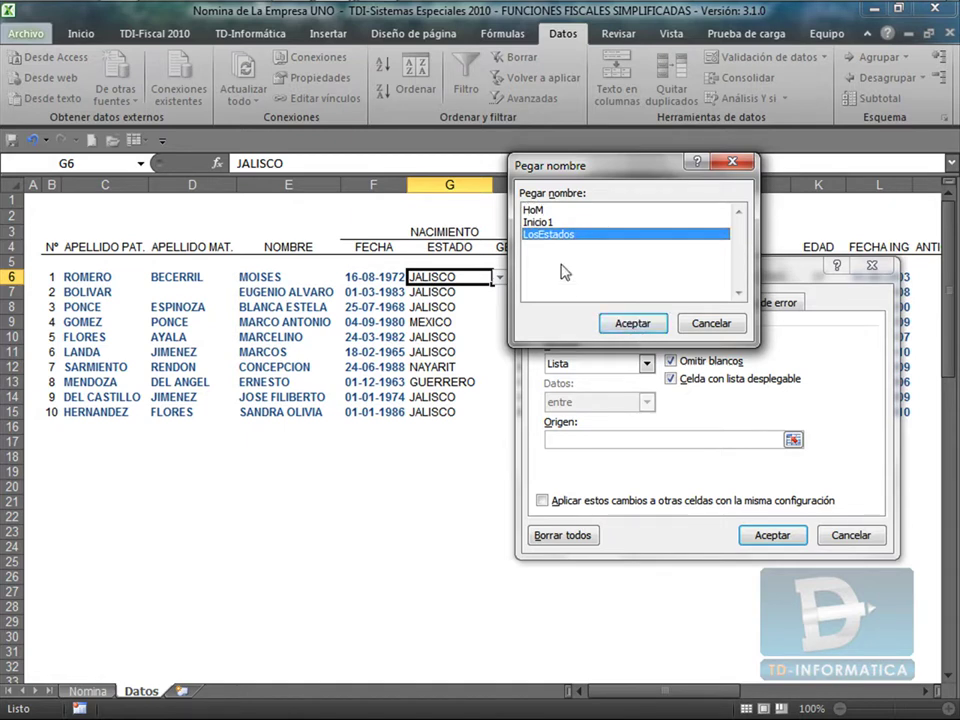
pyautogui.click(632, 325)
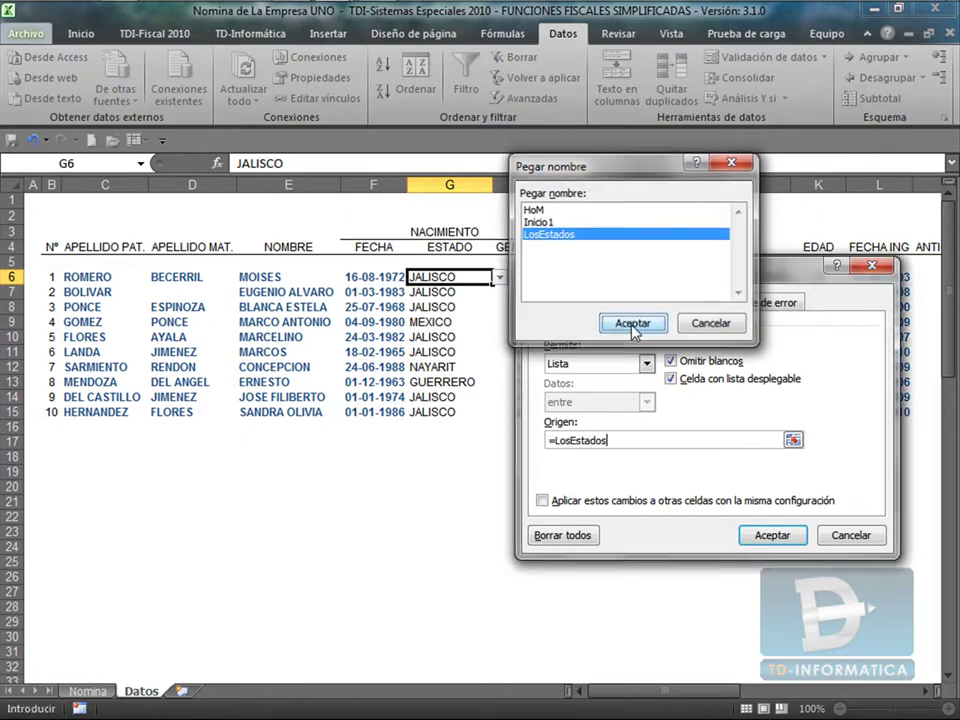
pyautogui.click(772, 536)
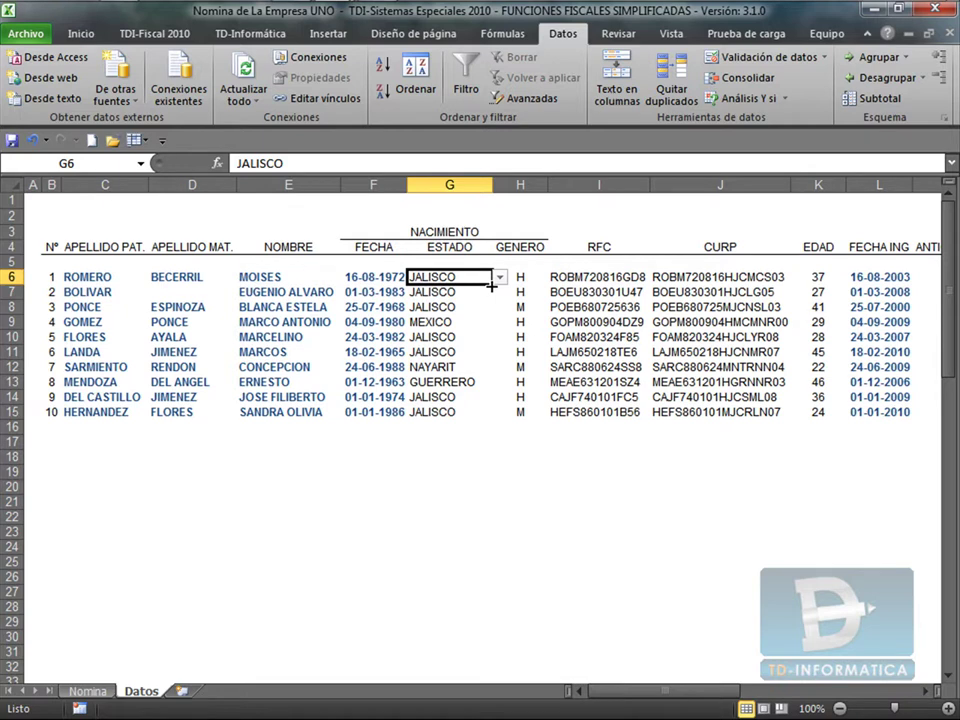
pyautogui.moveTo(491, 285)
pyautogui.mouseDown()
pyautogui.moveTo(467, 435)
pyautogui.moveTo(488, 286)
pyautogui.mouseUp()
pyautogui.click(433, 412)
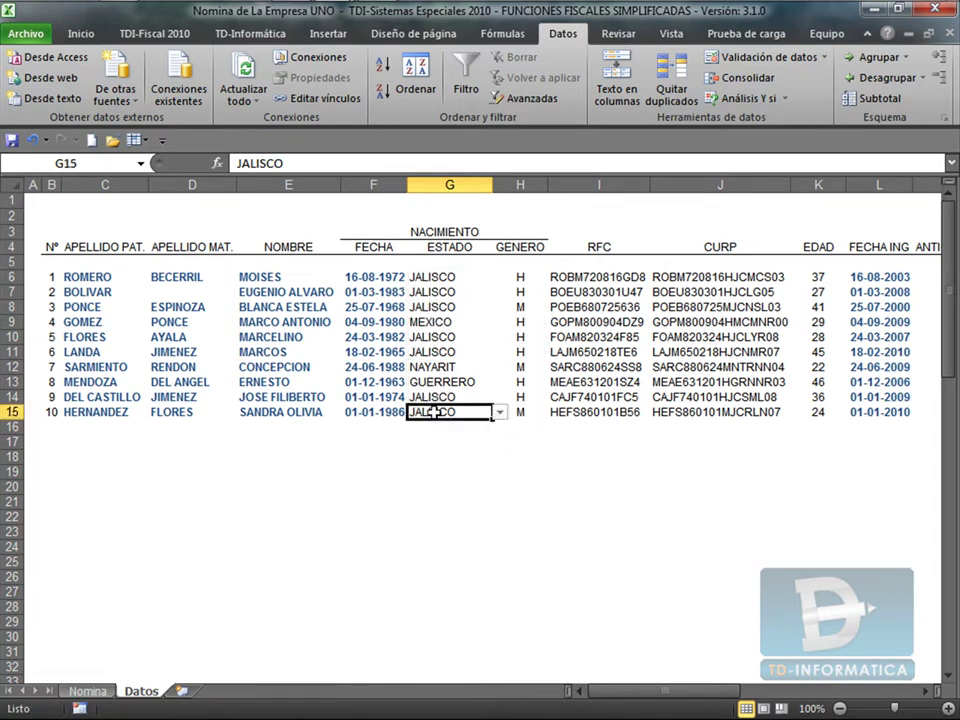
pyautogui.click(499, 412)
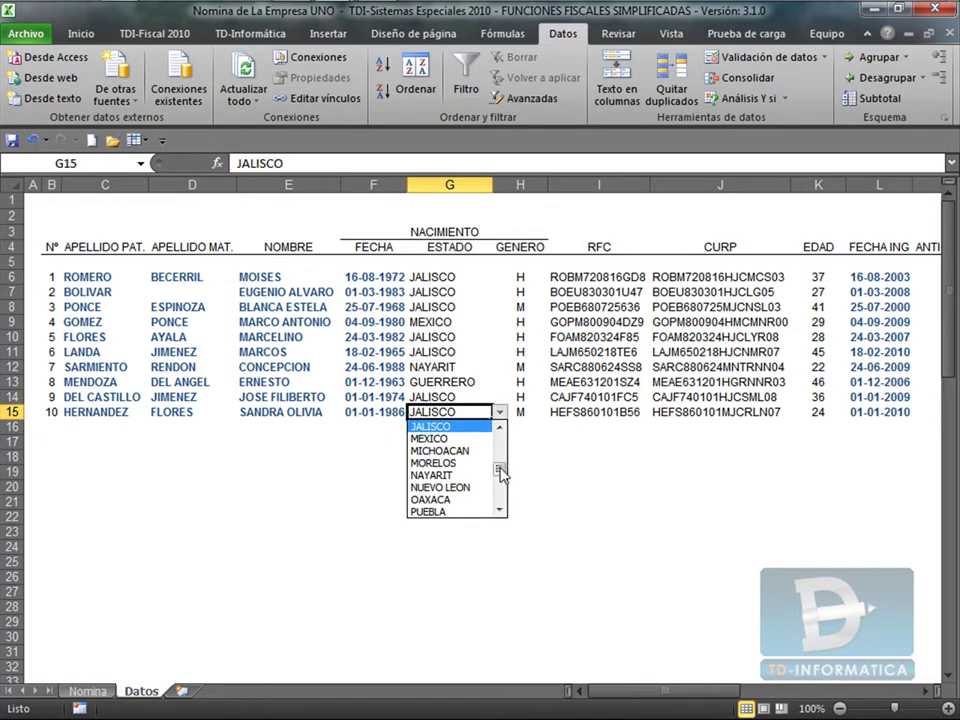
pyautogui.moveTo(500, 468)
pyautogui.mouseDown()
pyautogui.moveTo(500, 448)
pyautogui.moveTo(501, 478)
pyautogui.mouseUp()
pyautogui.click(436, 272)
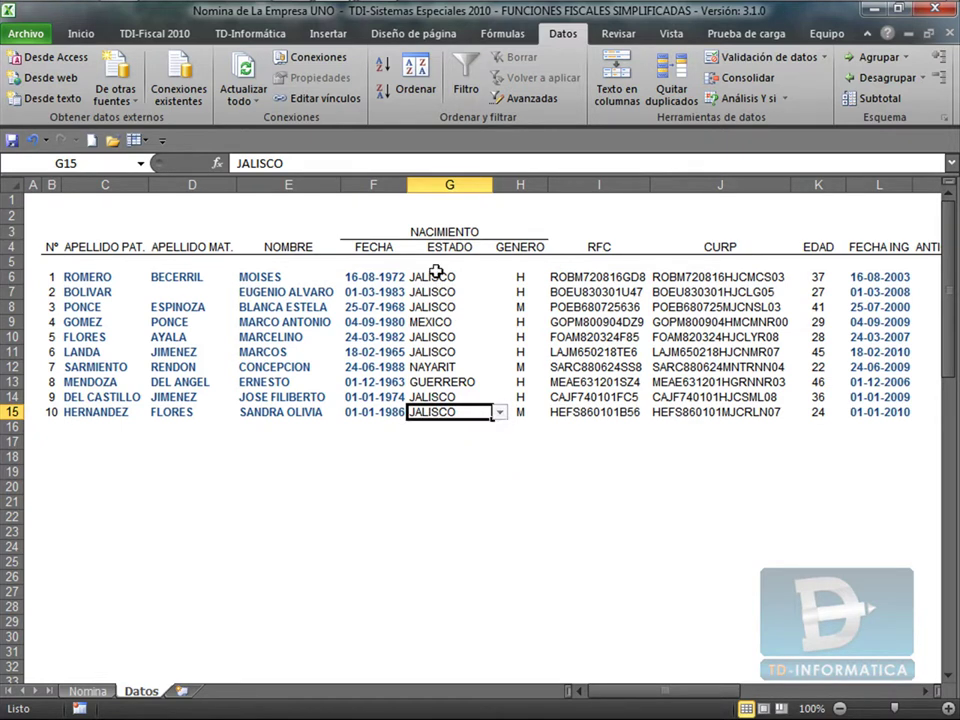
pyautogui.click(440, 274)
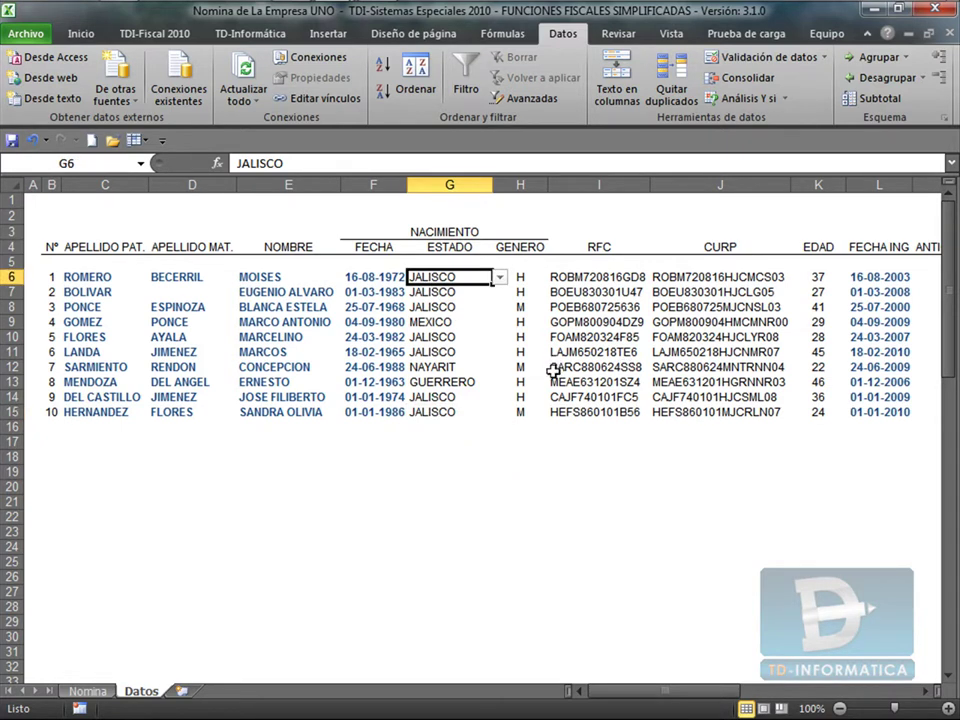
pyautogui.press('Right')
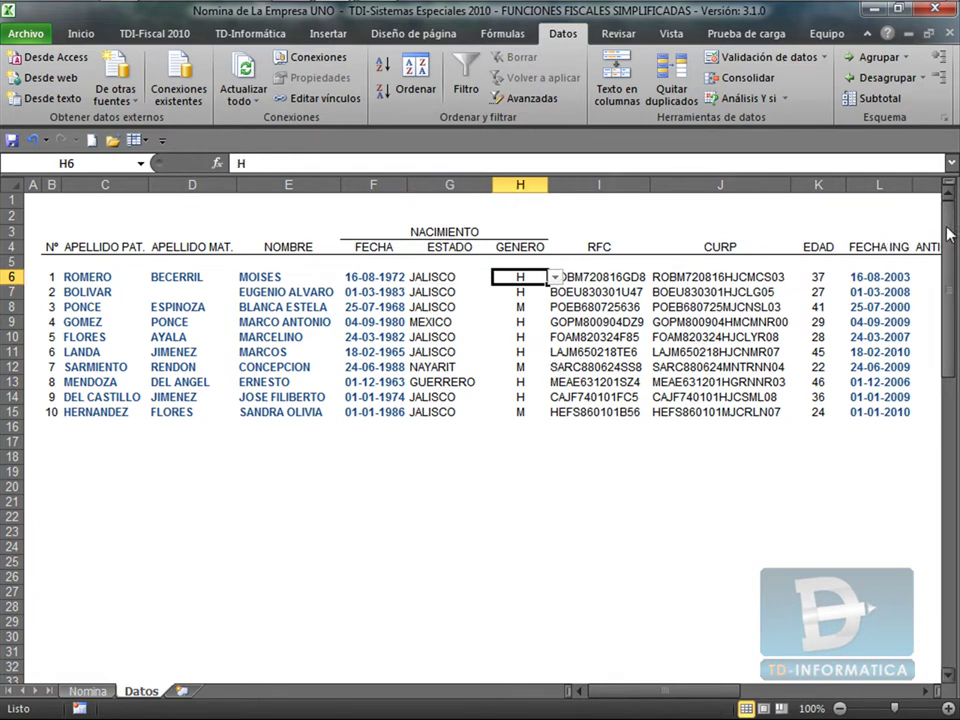
# Select the H and M gender values in E51:E52, named HoM.
pyautogui.moveTo(948, 233); pyautogui.dragTo(952, 449)
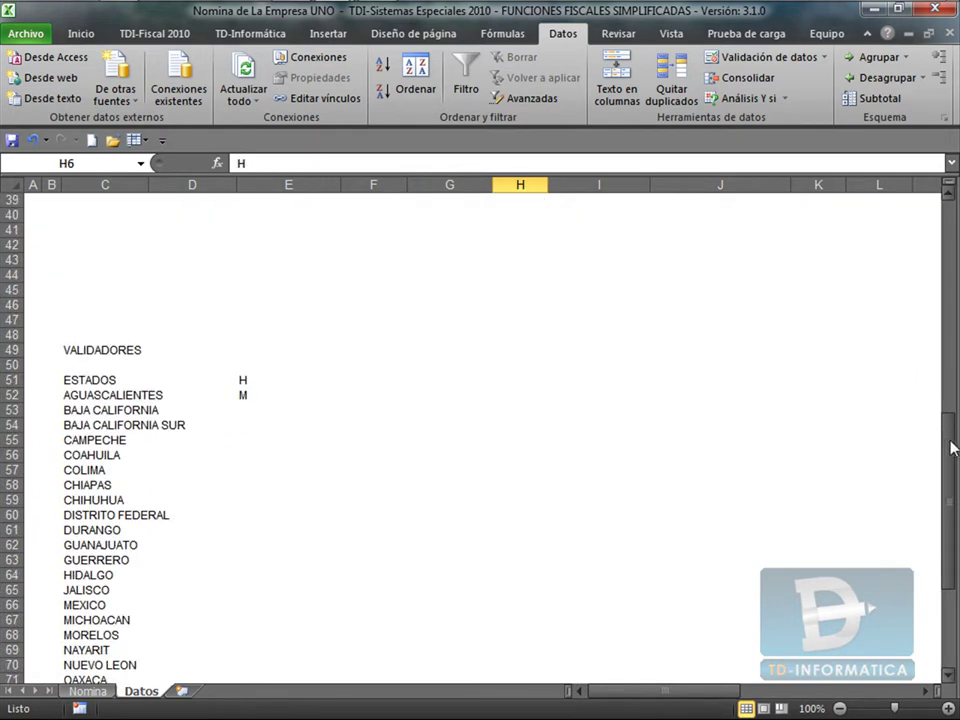
pyautogui.moveTo(244, 380); pyautogui.dragTo(245, 396)
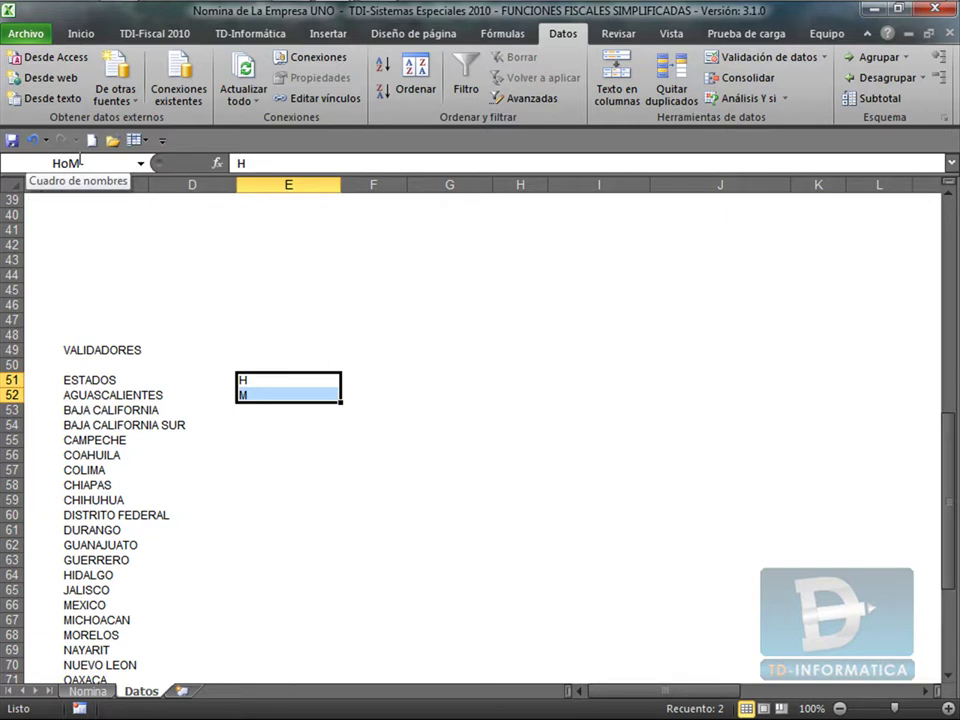
pyautogui.click(125, 395)
pyautogui.scroll(2, 130, 430)
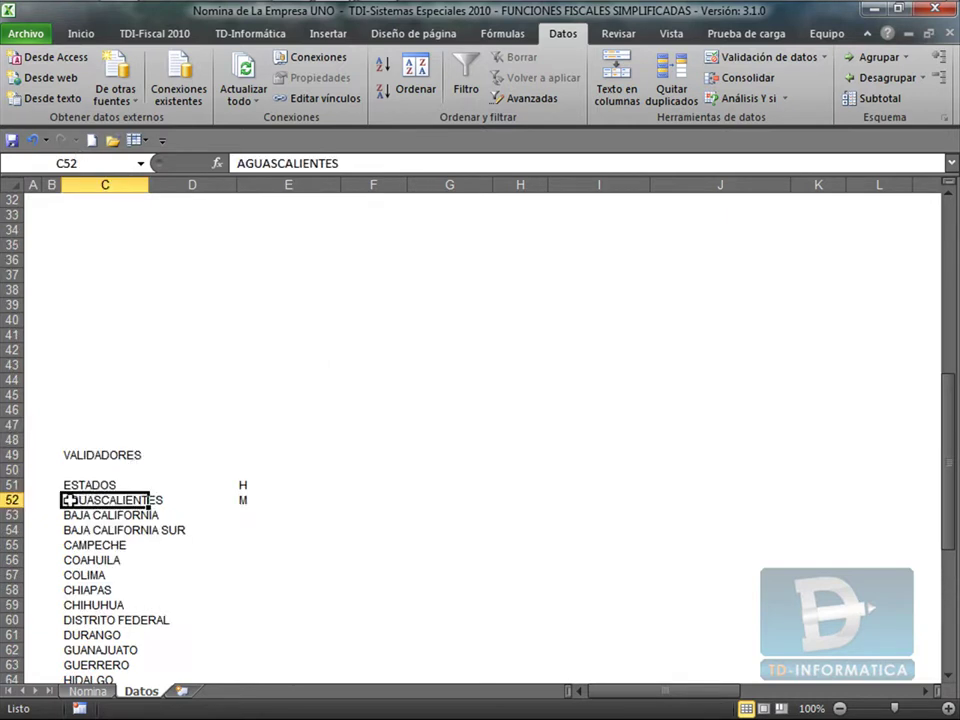
# Select the column C states list, confirm it is named LosEstados, and scroll back up.
pyautogui.moveTo(70, 500); pyautogui.dragTo(82, 630)
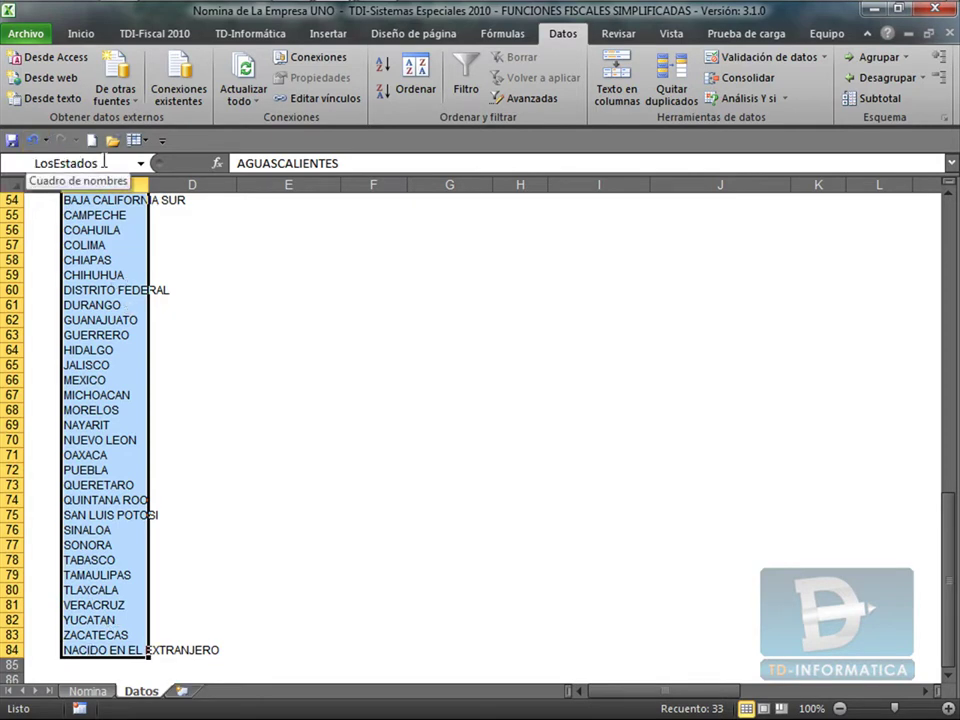
pyautogui.click(72, 161)
pyautogui.click(313, 333)
pyautogui.scroll(18, 313, 333)
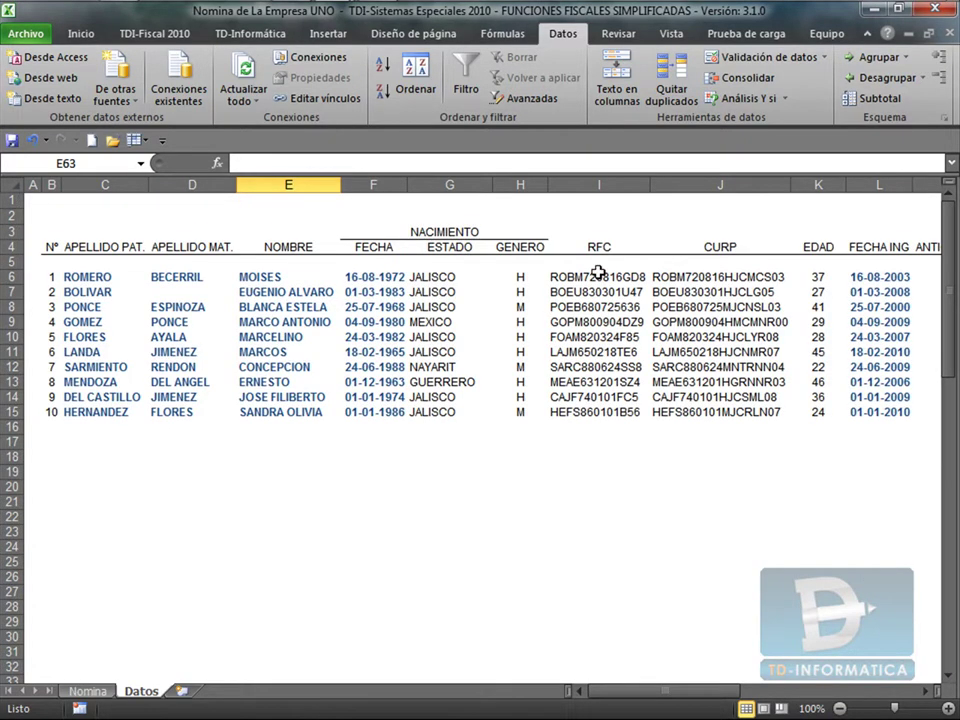
# Delete the =CalcRFC formula from Romero's RFC cell I6.
pyautogui.click(108, 275)
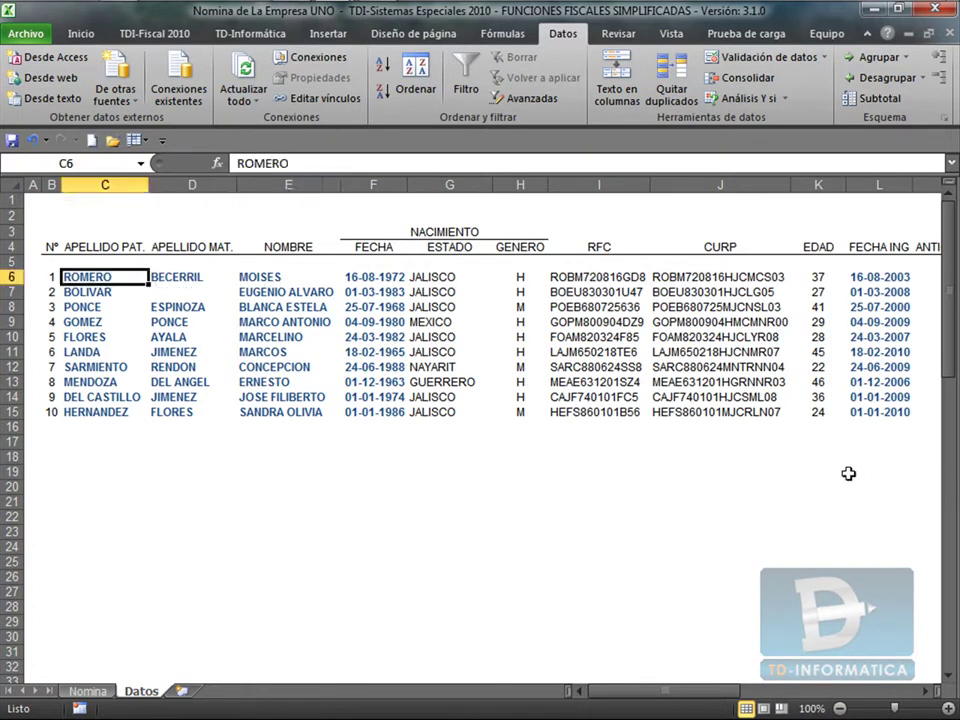
pyautogui.press('Right')
pyautogui.press('Right')
pyautogui.press('Right')
pyautogui.press('Right')
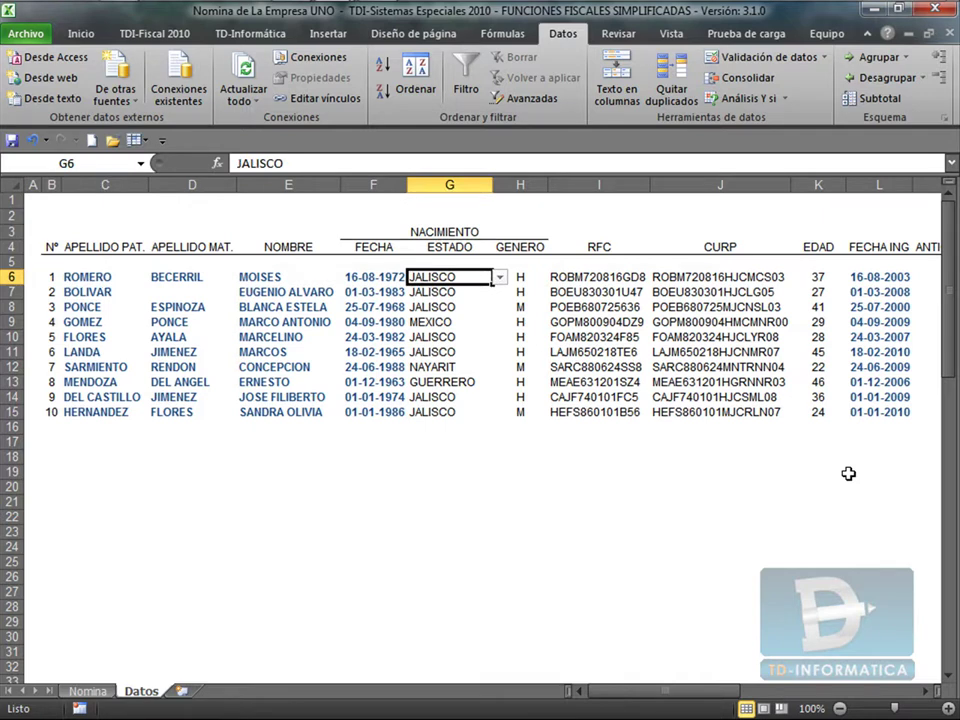
pyautogui.press('Right')
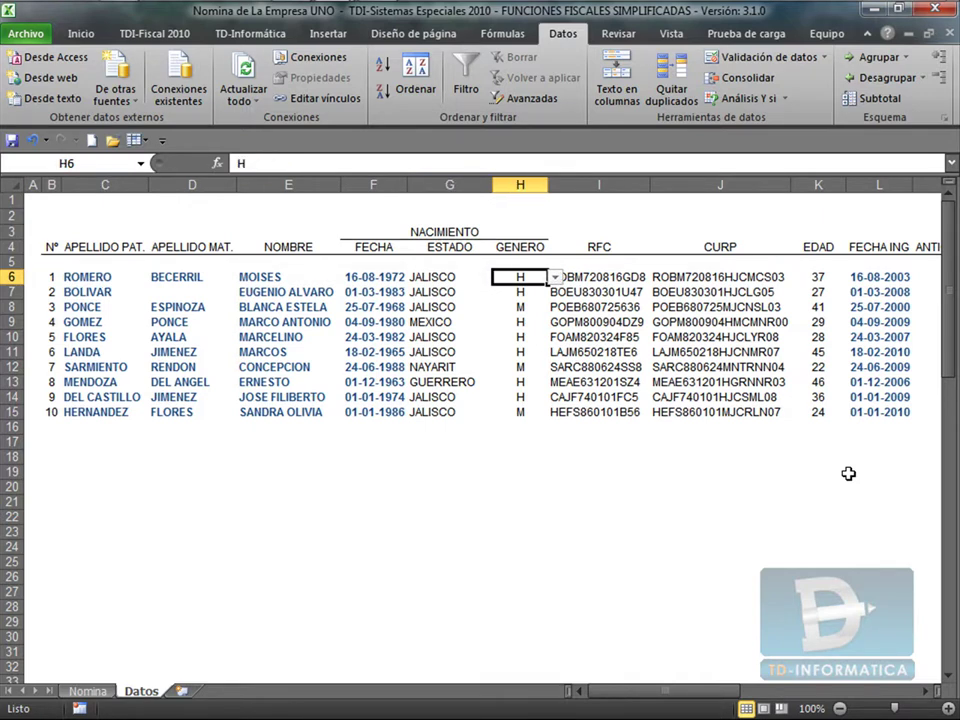
pyautogui.press('Right')
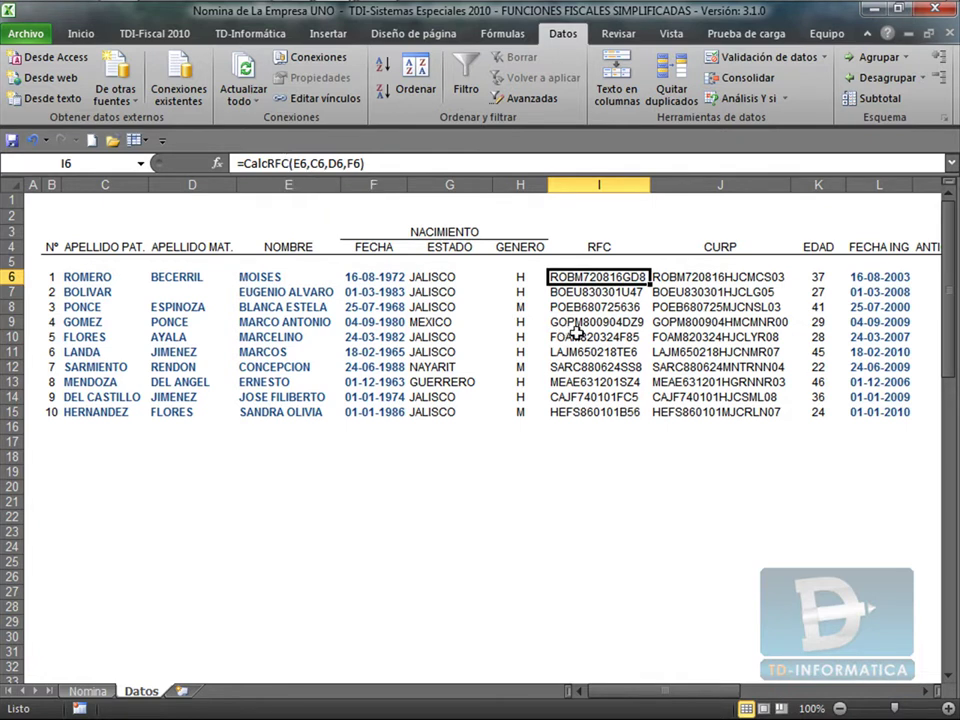
pyautogui.press('Delete')
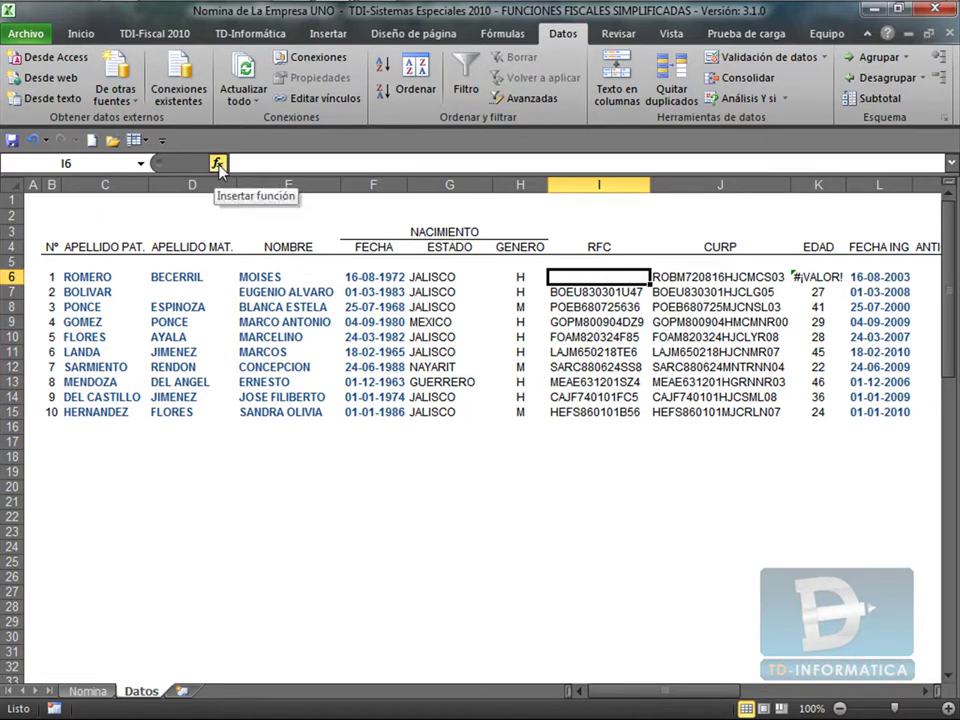
# Insert a function in I6, choosing CalcRFC from the TDI-Fiscales category.
pyautogui.click(218, 164)
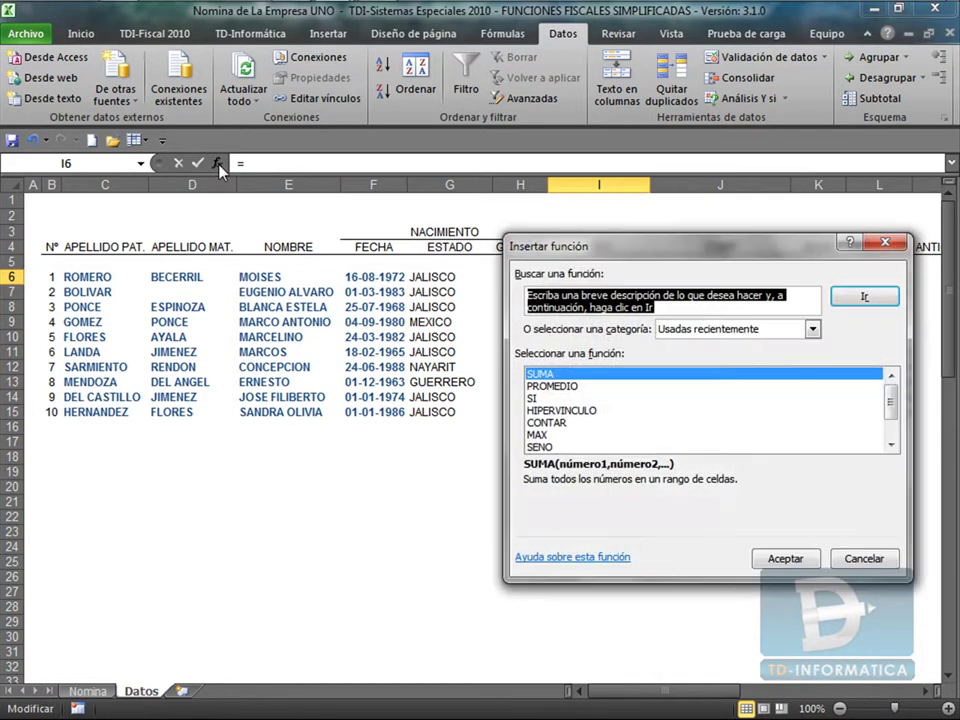
pyautogui.click(813, 329)
pyautogui.moveTo(814, 385); pyautogui.dragTo(816, 446)
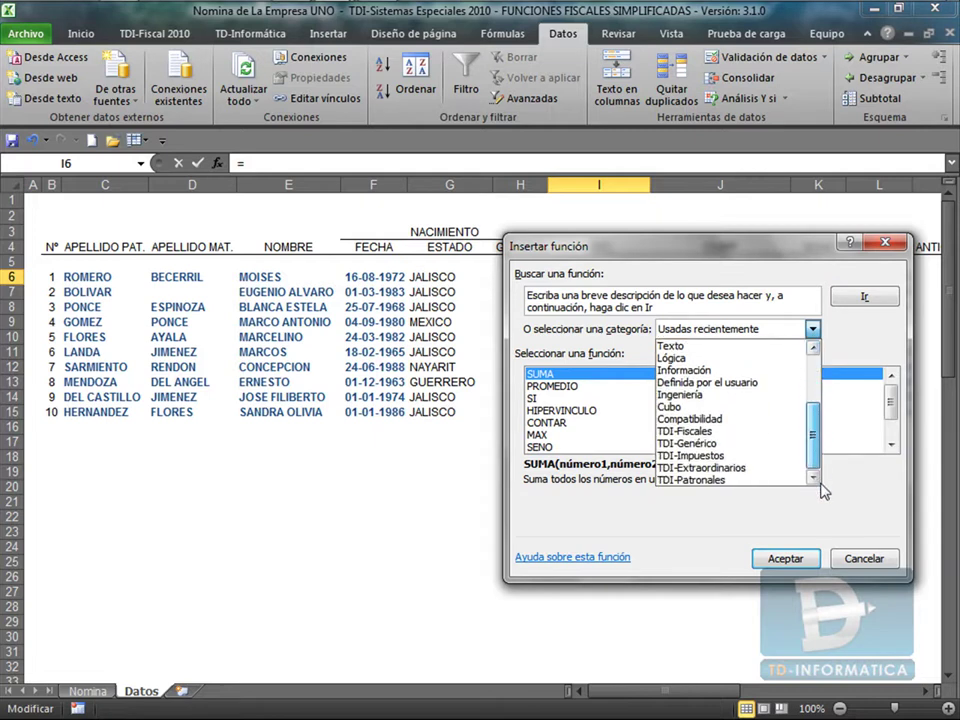
pyautogui.click(690, 433)
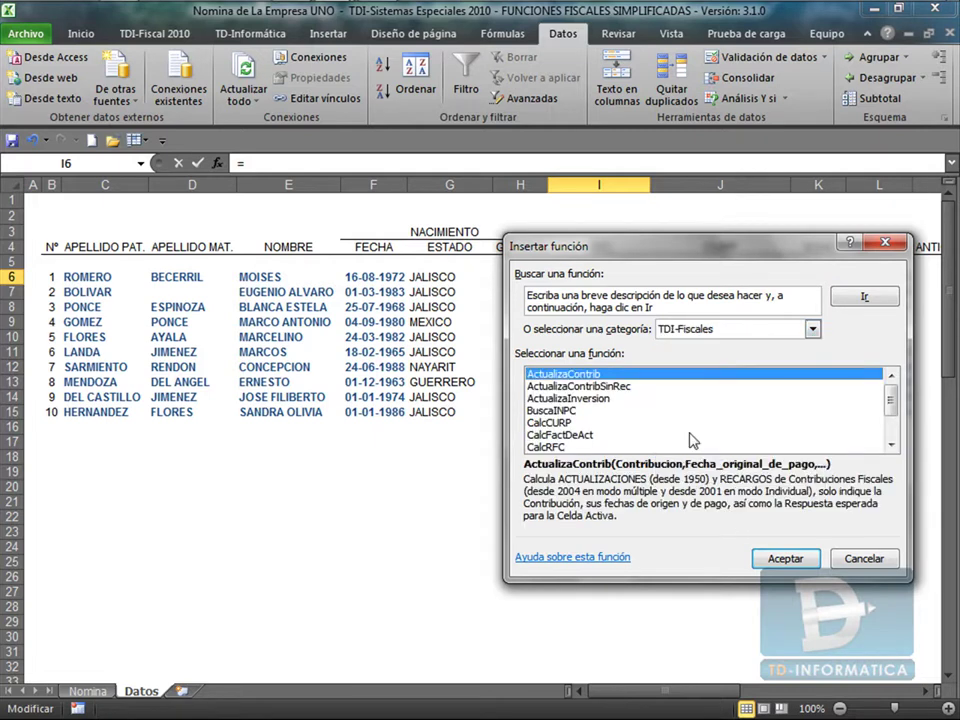
pyautogui.click(547, 450)
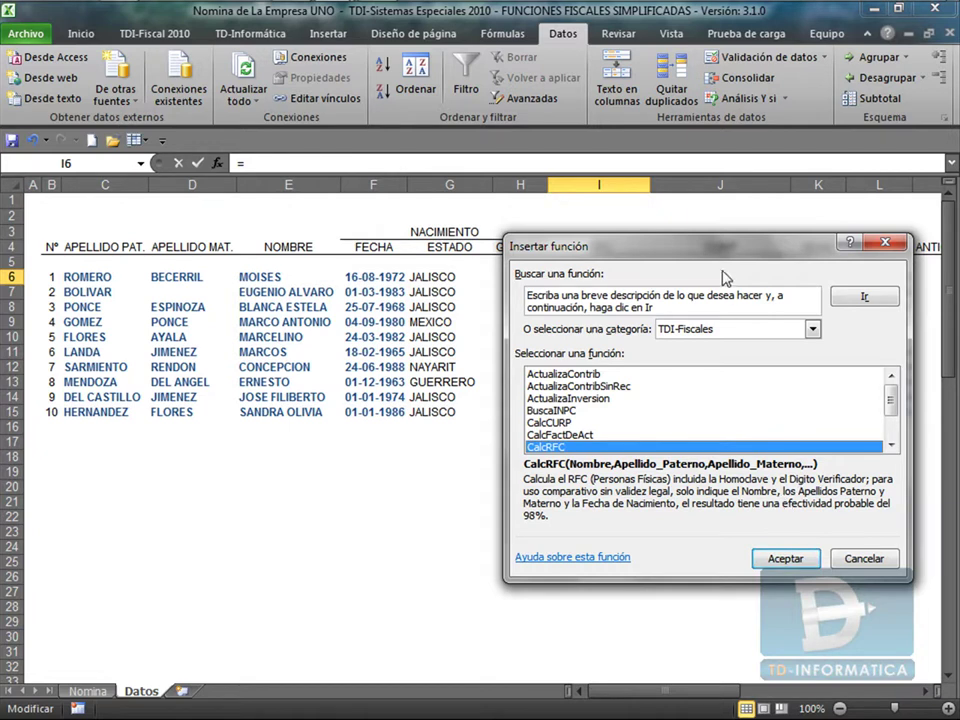
pyautogui.moveTo(723, 252); pyautogui.dragTo(685, 85)
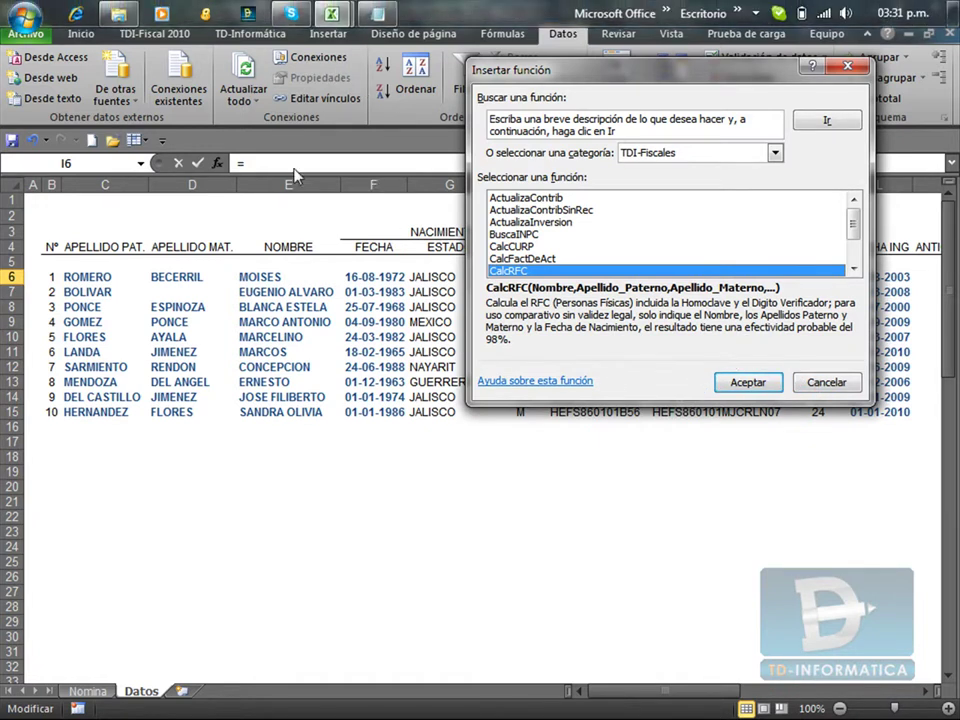
# Search Google in Internet Explorer for 'ayuda para tdi-fiscal'.
pyautogui.click(77, 15)
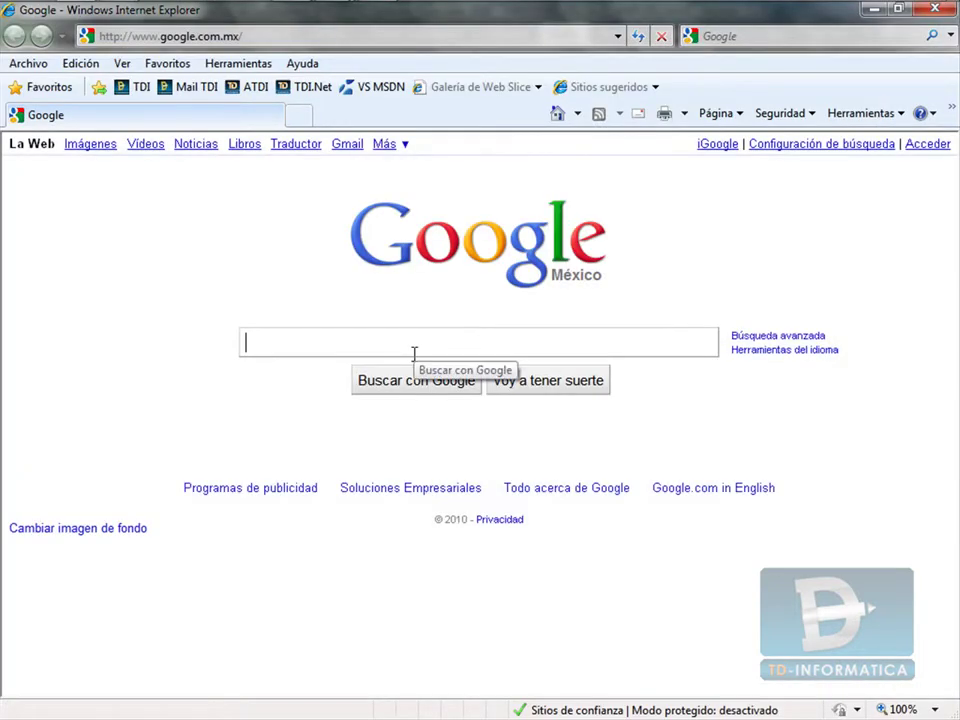
pyautogui.write('yuda p')
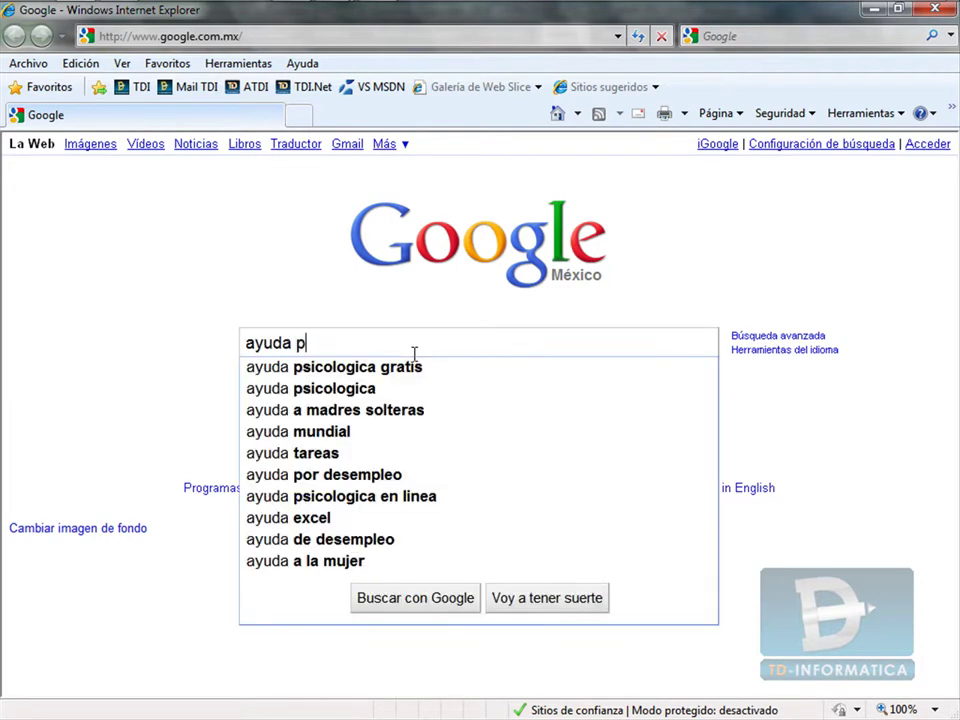
pyautogui.write('ara tdi')
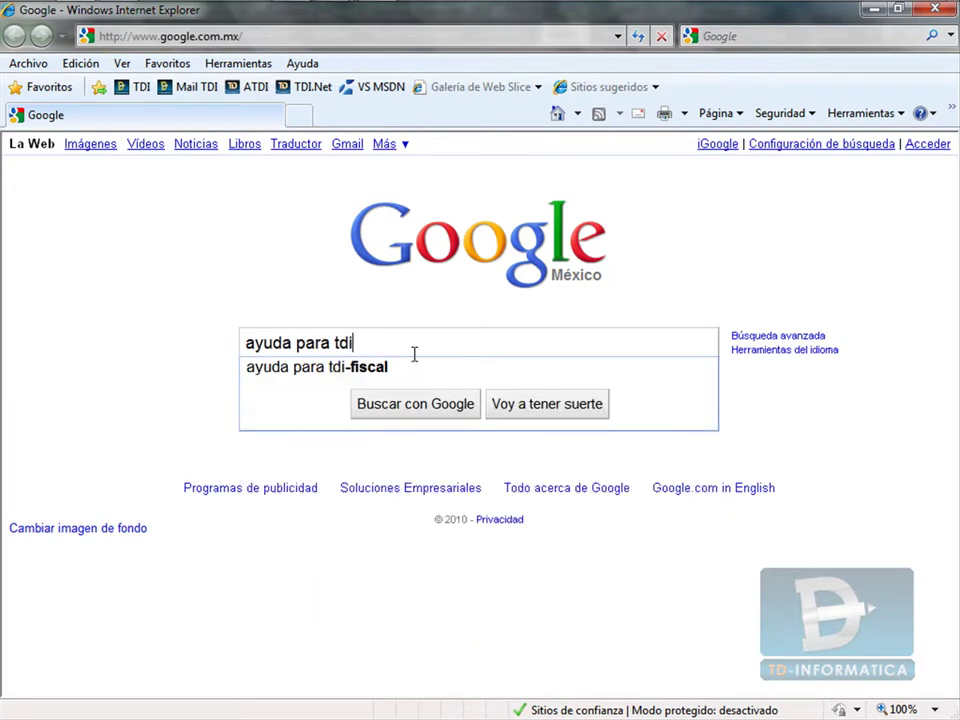
pyautogui.press('Down')
pyautogui.press('Return')
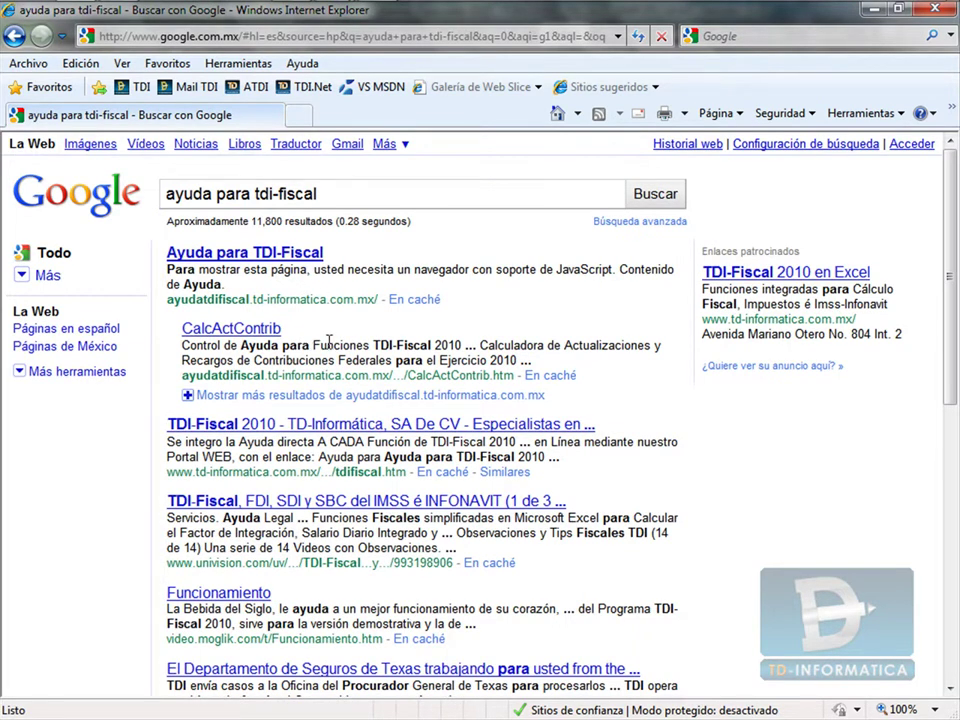
# Open the TDI-Fiscal help site and read the CalcRFC page under TDI-Fiscales.
pyautogui.click(229, 262)
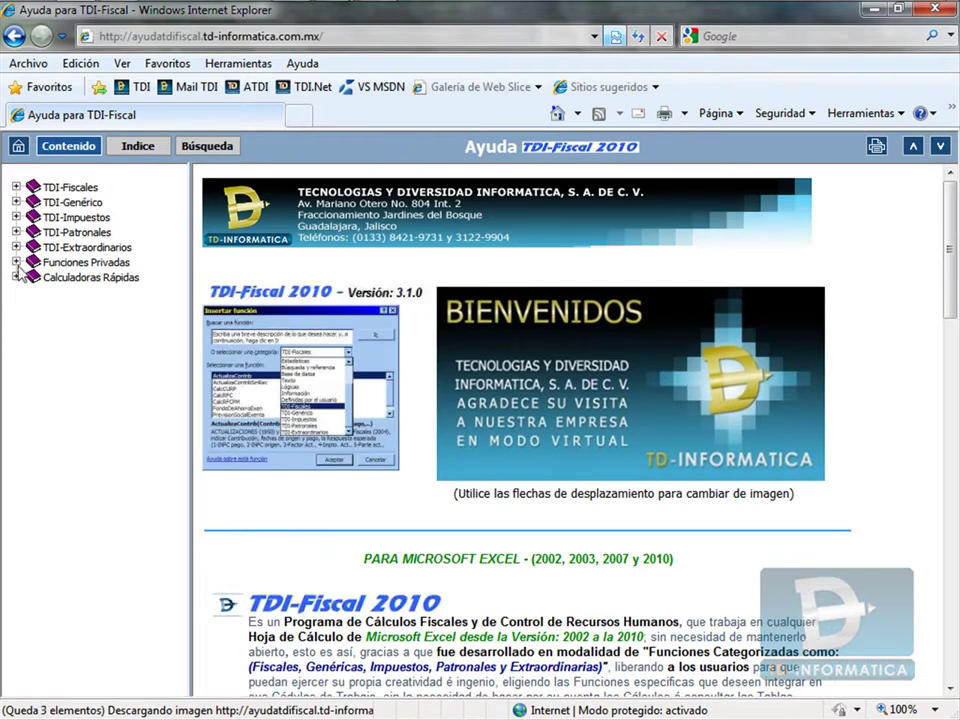
pyautogui.click(16, 188)
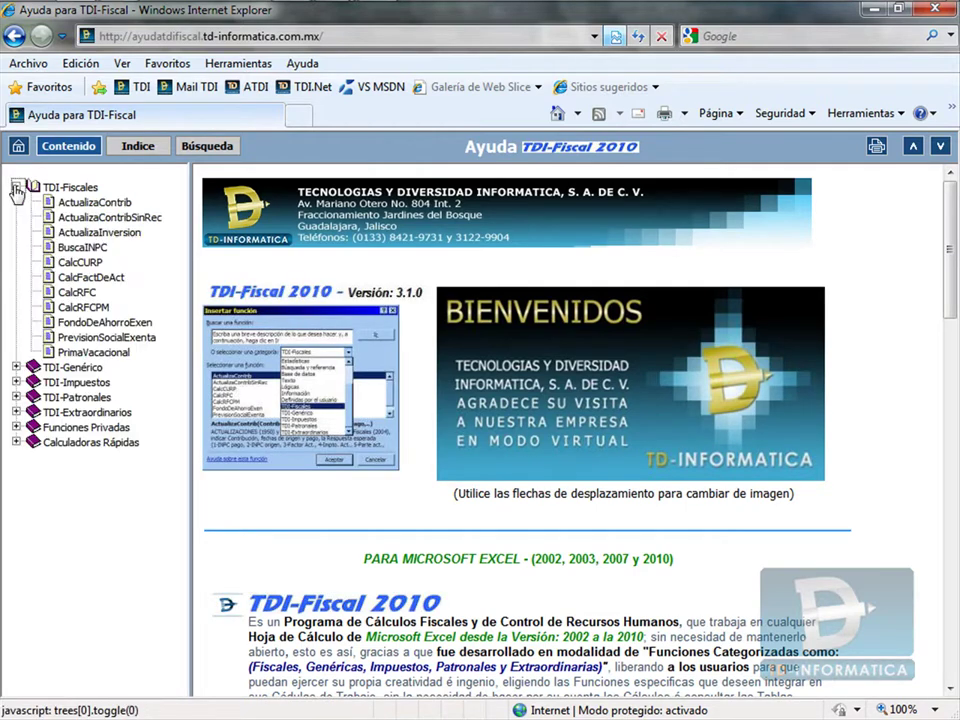
pyautogui.click(77, 292)
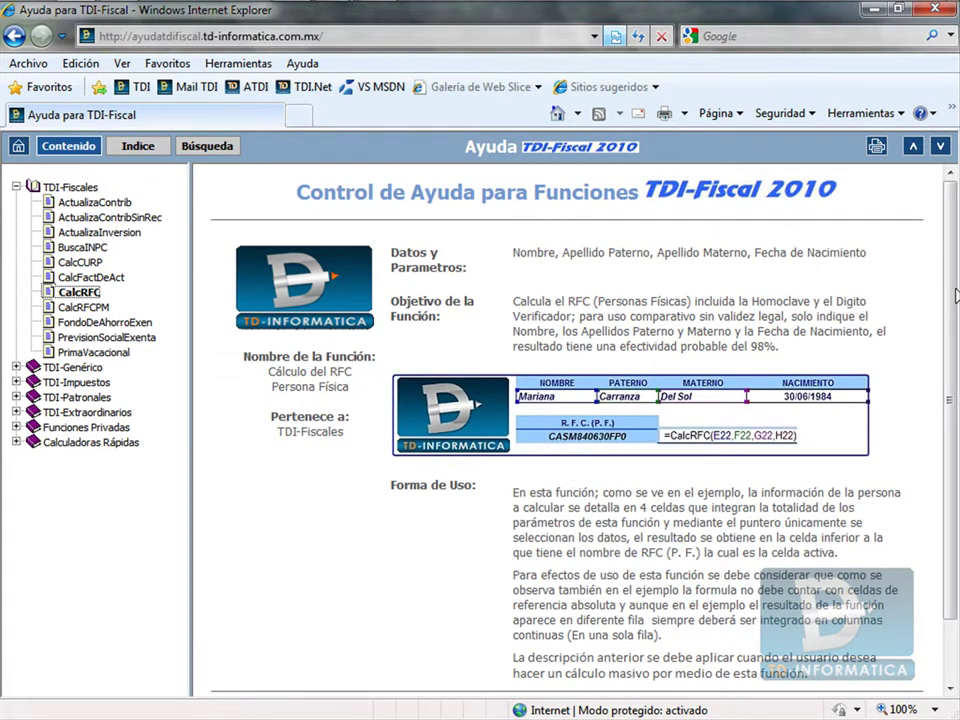
pyautogui.scroll(-2, 956, 296)
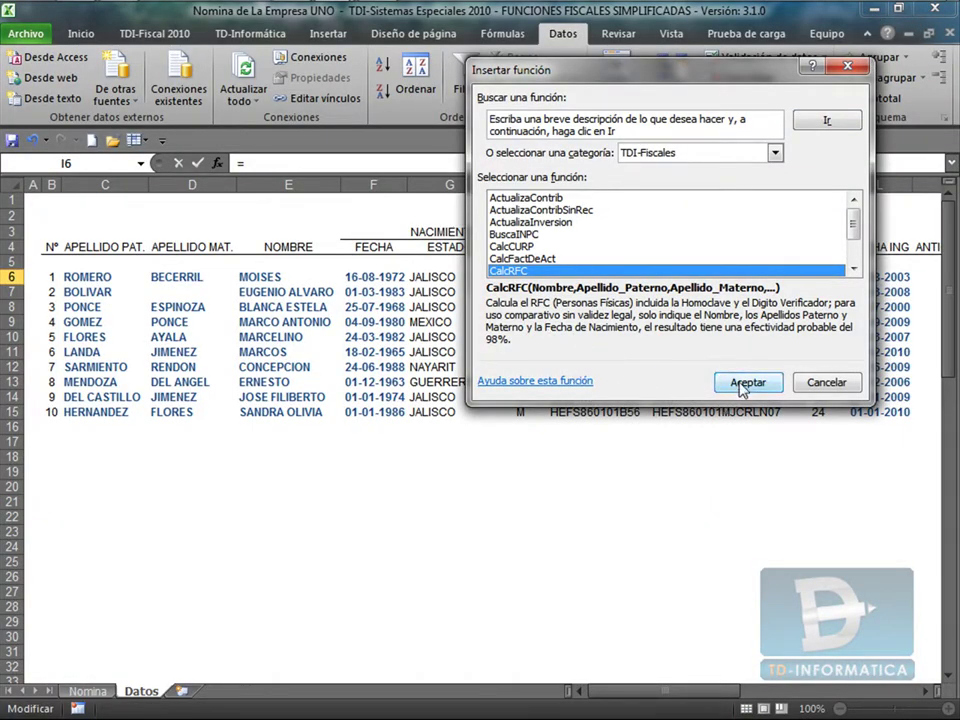
pyautogui.click(747, 383)
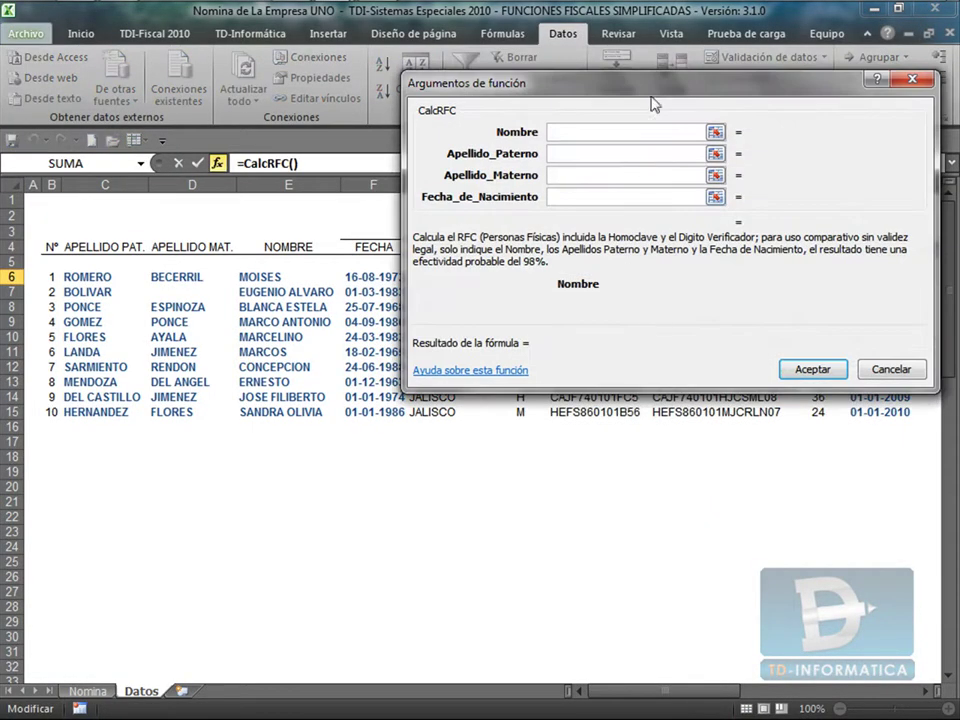
pyautogui.moveTo(659, 80); pyautogui.dragTo(616, 345)
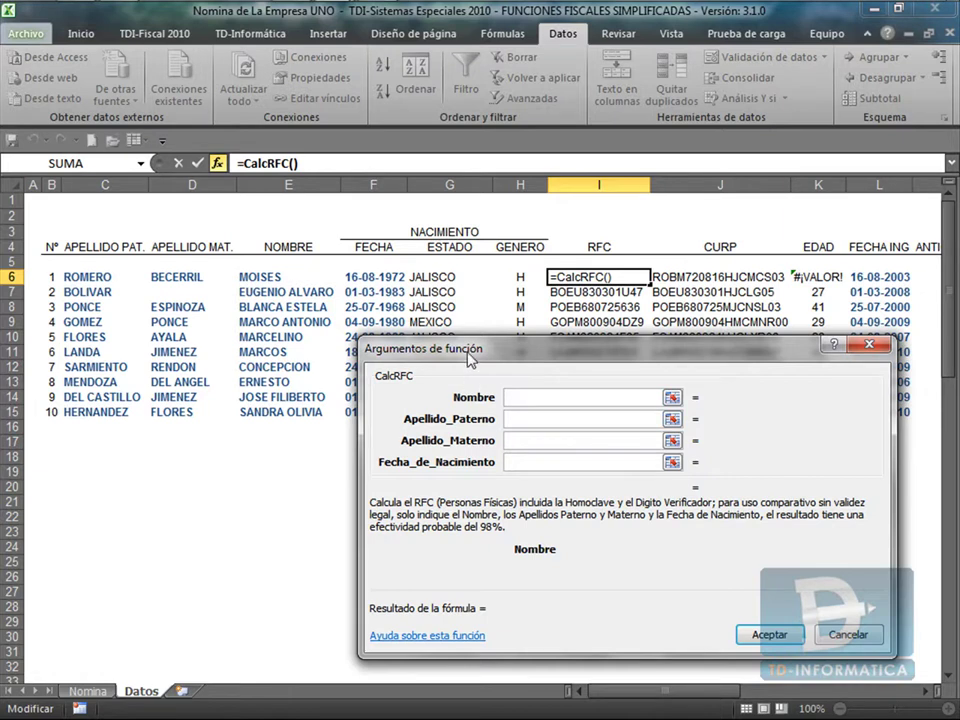
pyautogui.click(265, 276)
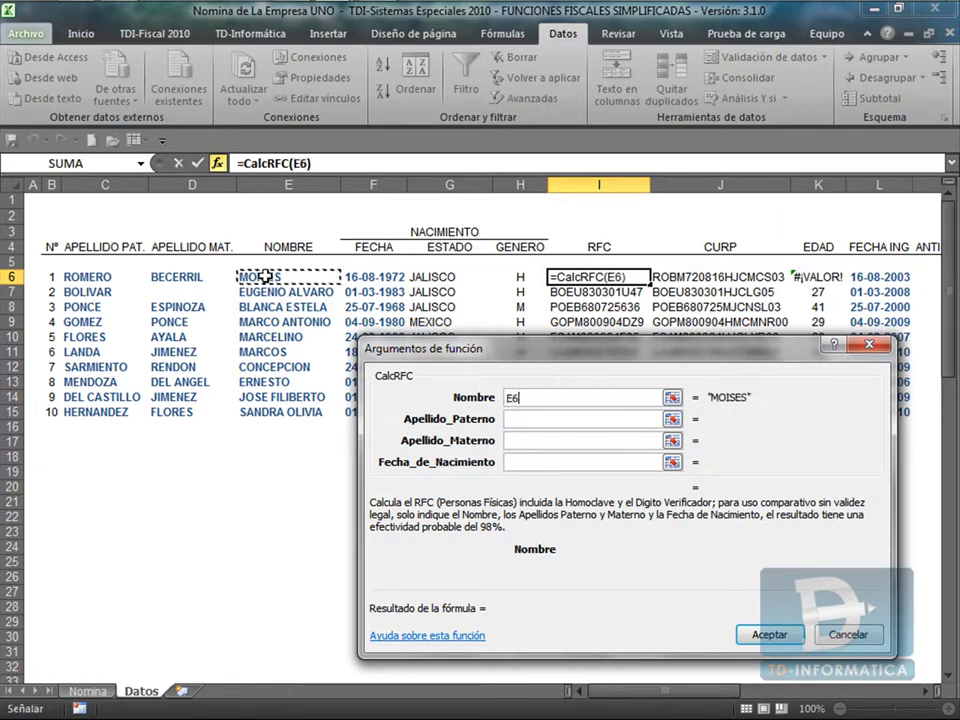
pyautogui.click(532, 419)
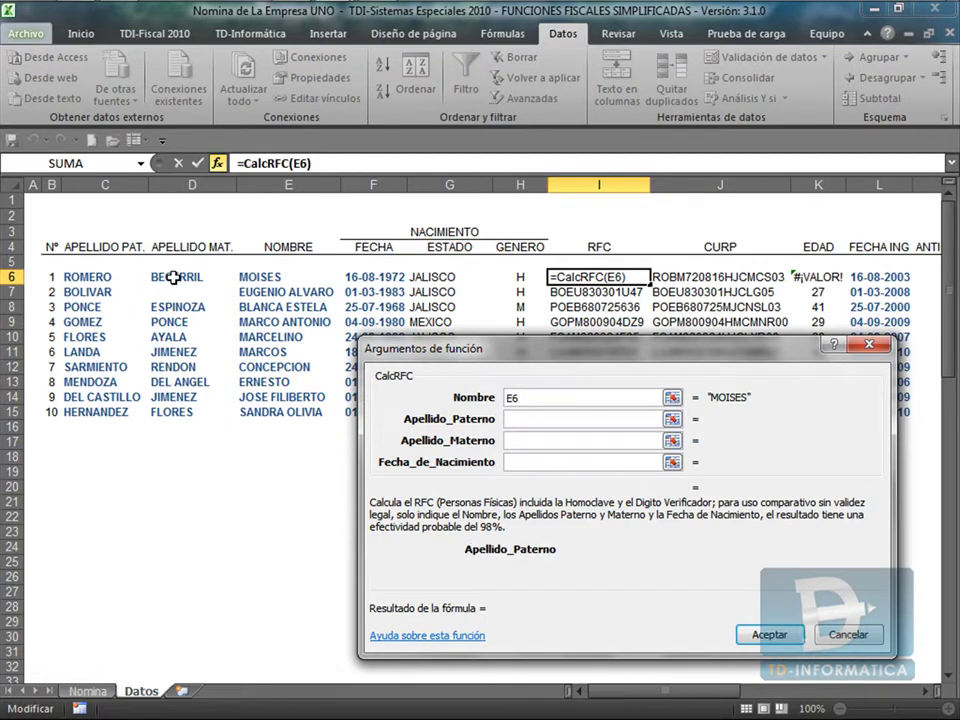
pyautogui.click(90, 277)
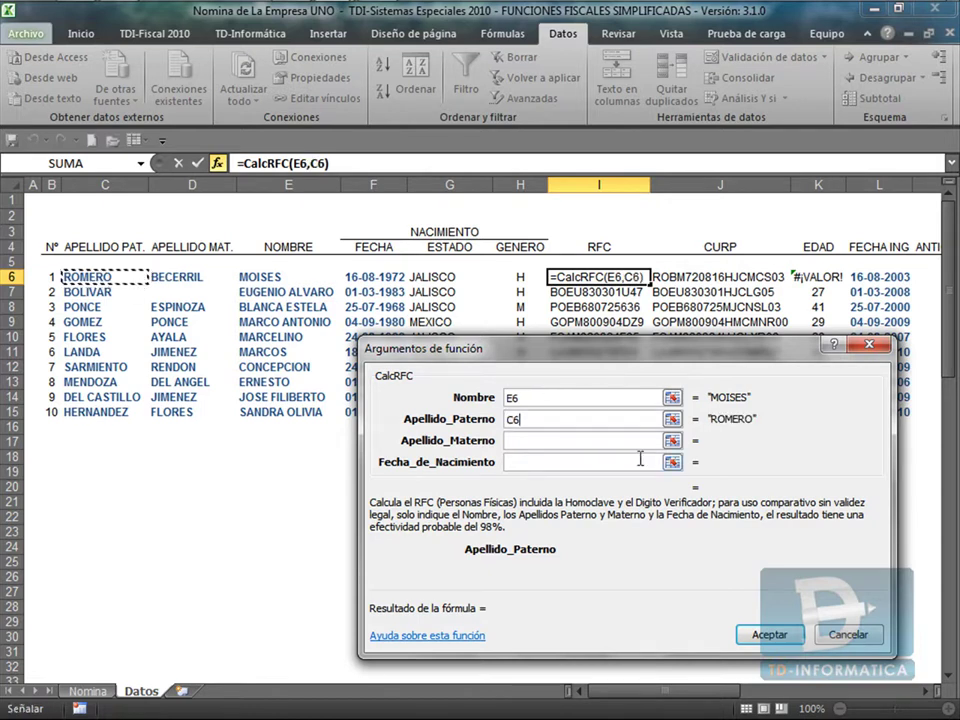
pyautogui.click(536, 441)
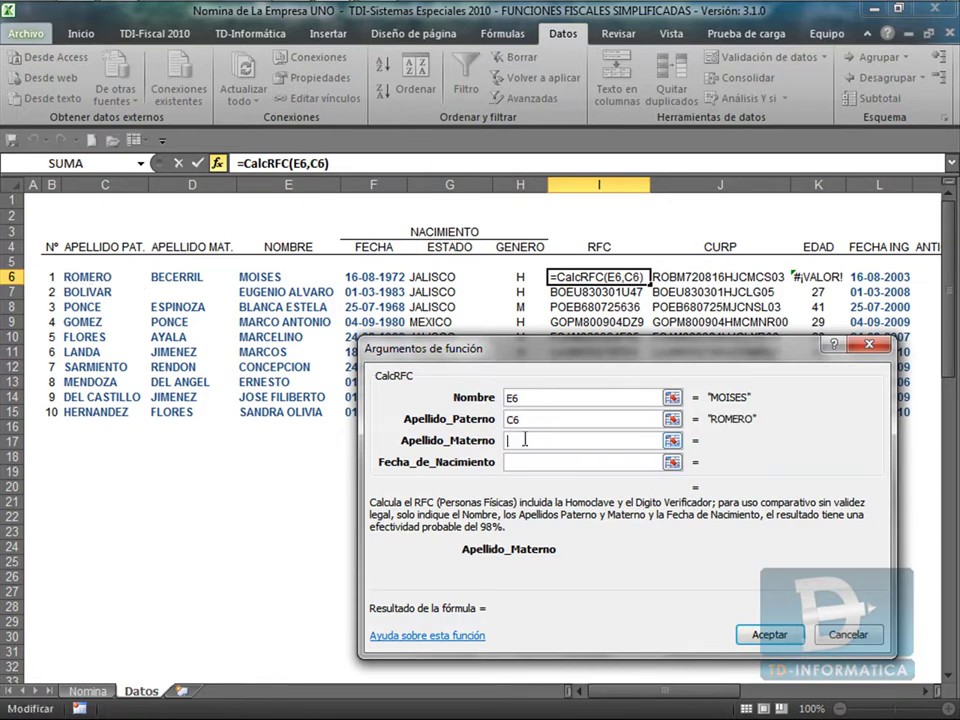
pyautogui.click(189, 276)
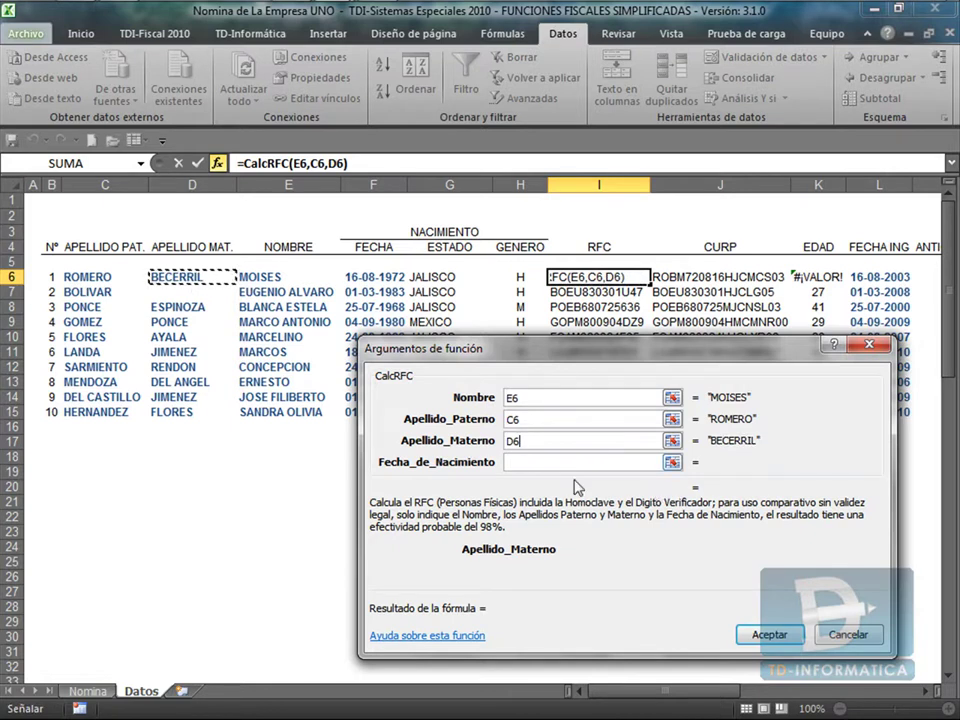
pyautogui.click(531, 462)
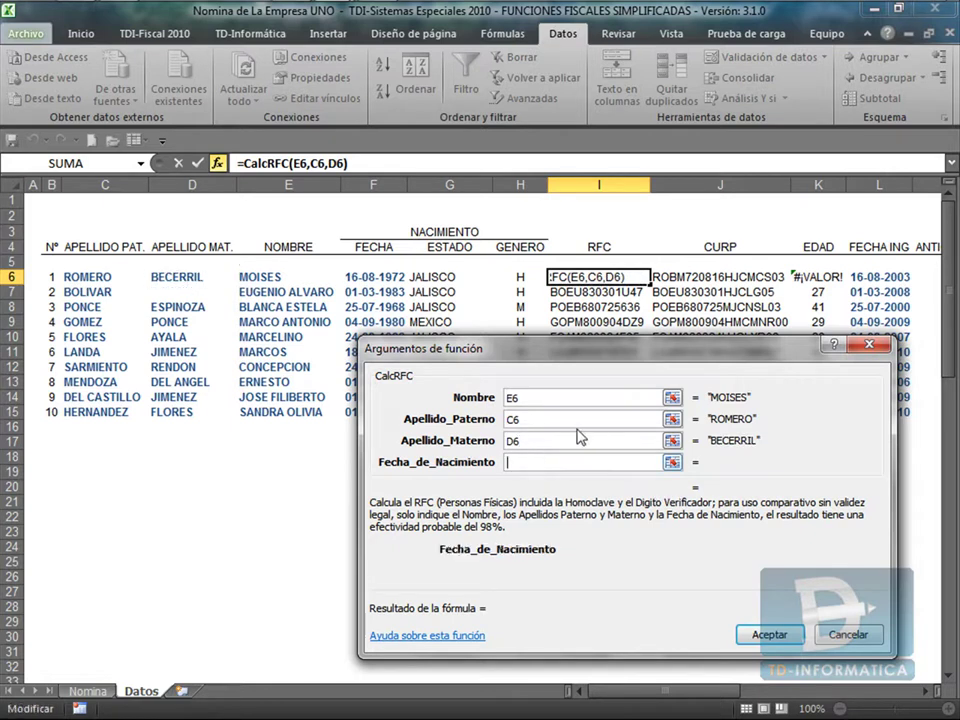
pyautogui.click(380, 277)
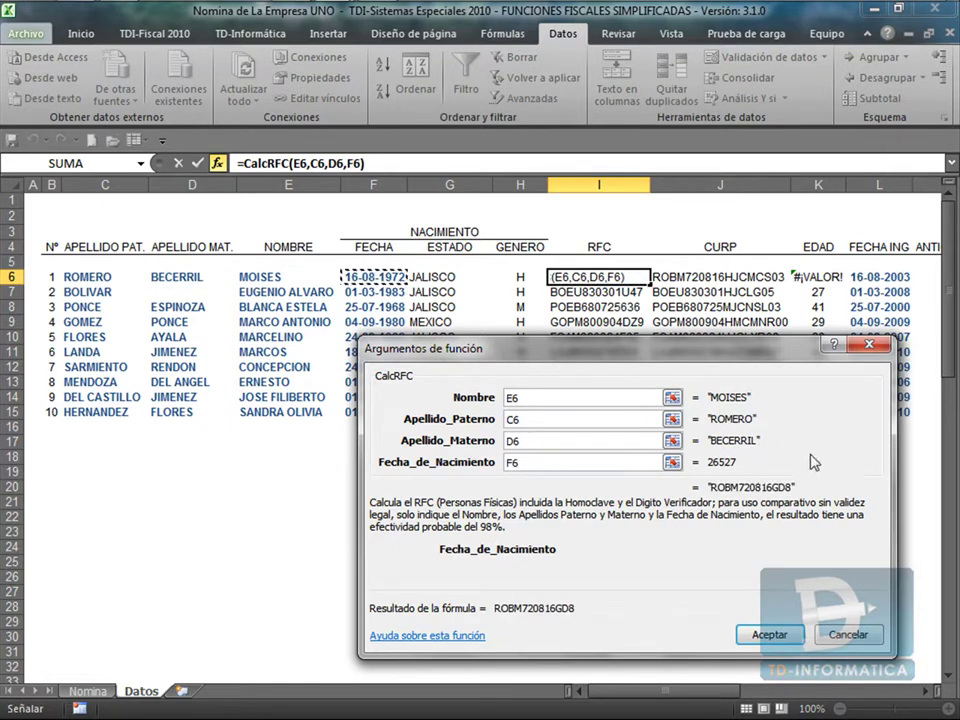
pyautogui.click(776, 643)
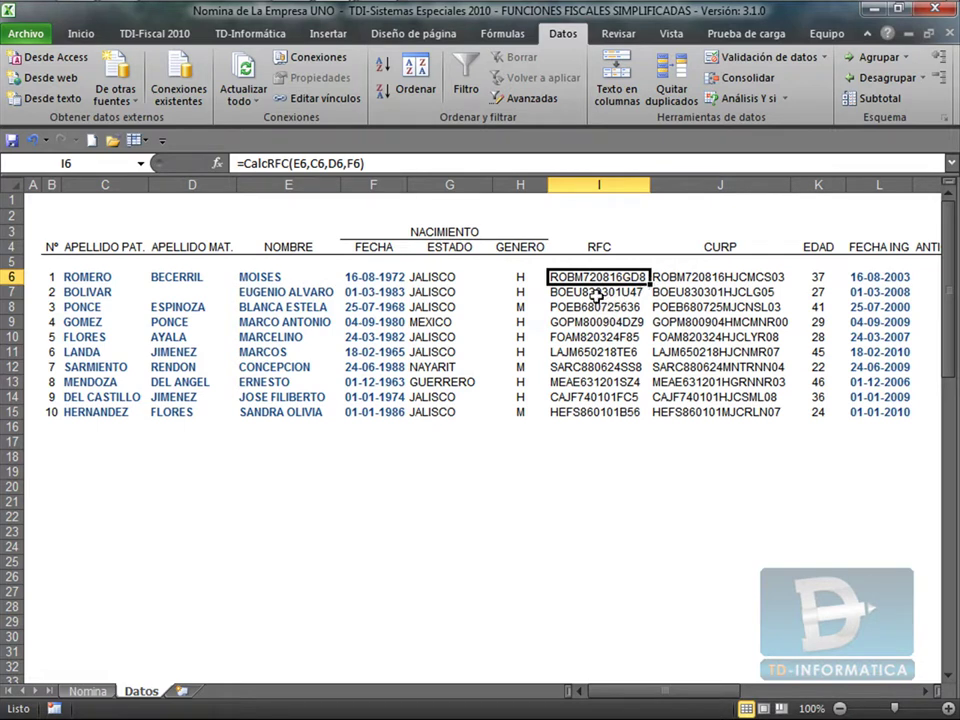
# Clear the old RFCs in I7:I15 and fill I6's CalcRFC formula down to row 15.
pyautogui.moveTo(598, 292); pyautogui.dragTo(551, 414)
pyautogui.press('Delete')
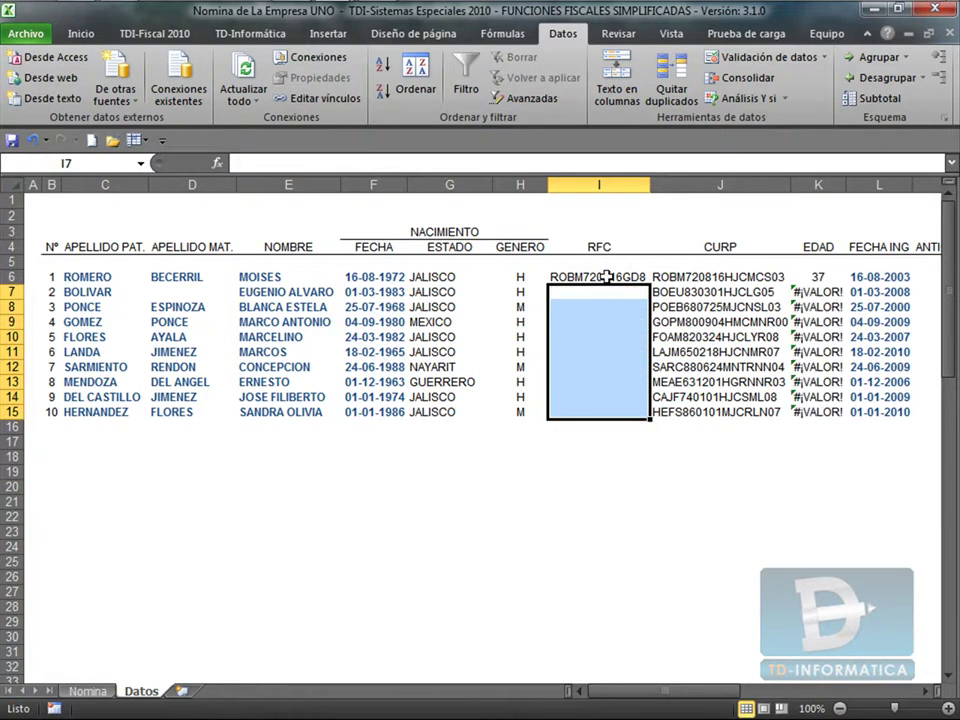
pyautogui.click(608, 276)
pyautogui.doubleClick(648, 284)
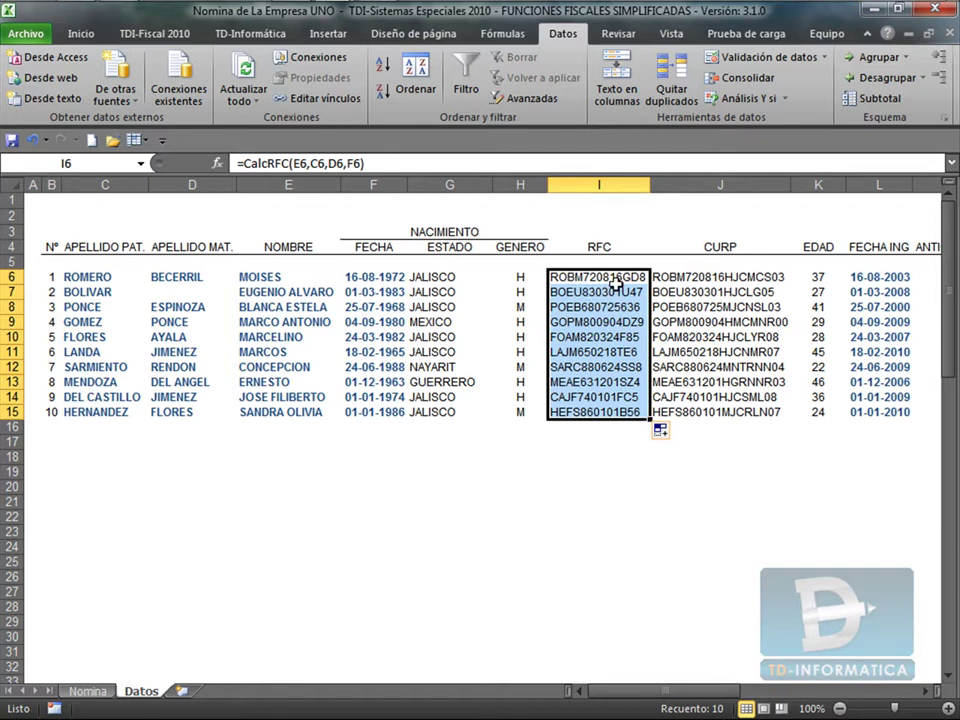
pyautogui.click(620, 277)
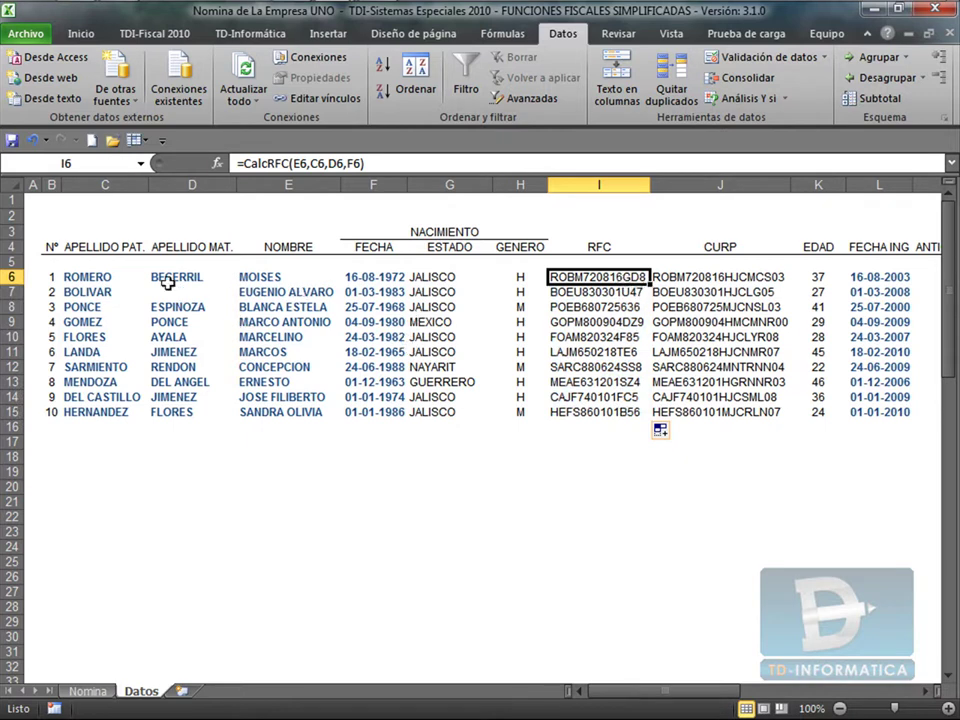
# Review J6's CalcCURP arguments, then bring the TDI-Fiscal help window to the front.
pyautogui.click(690, 280)
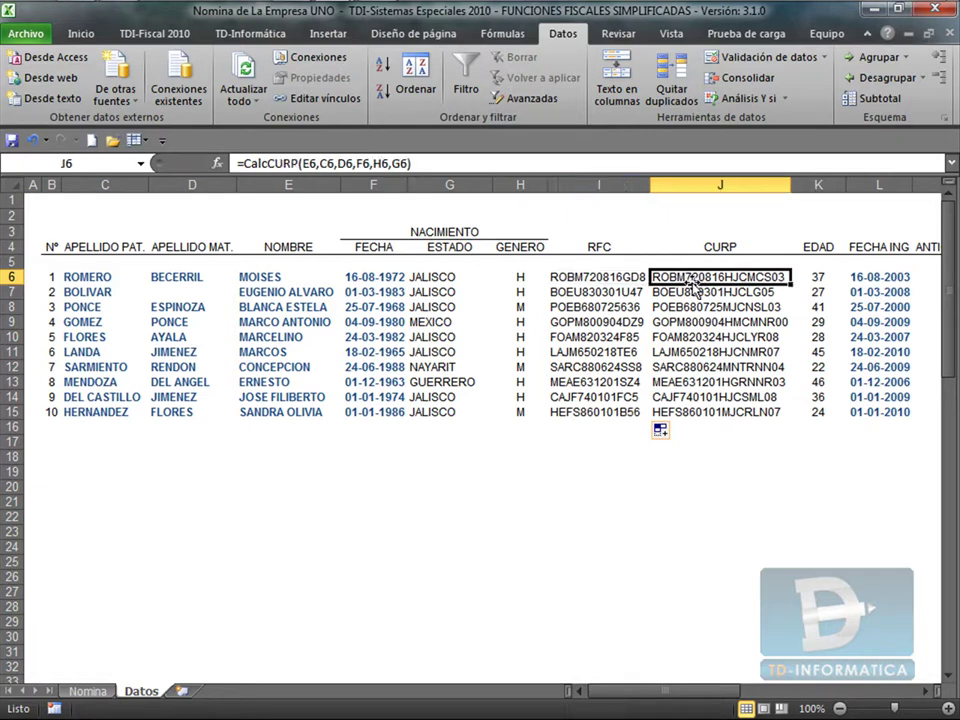
pyautogui.click(434, 162)
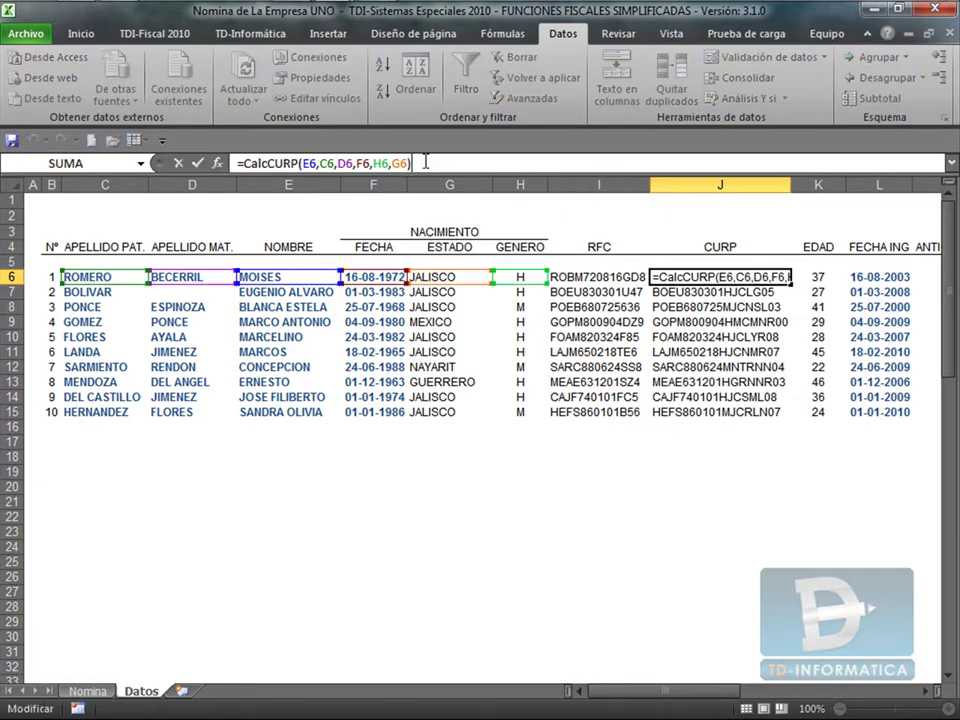
pyautogui.click(217, 163)
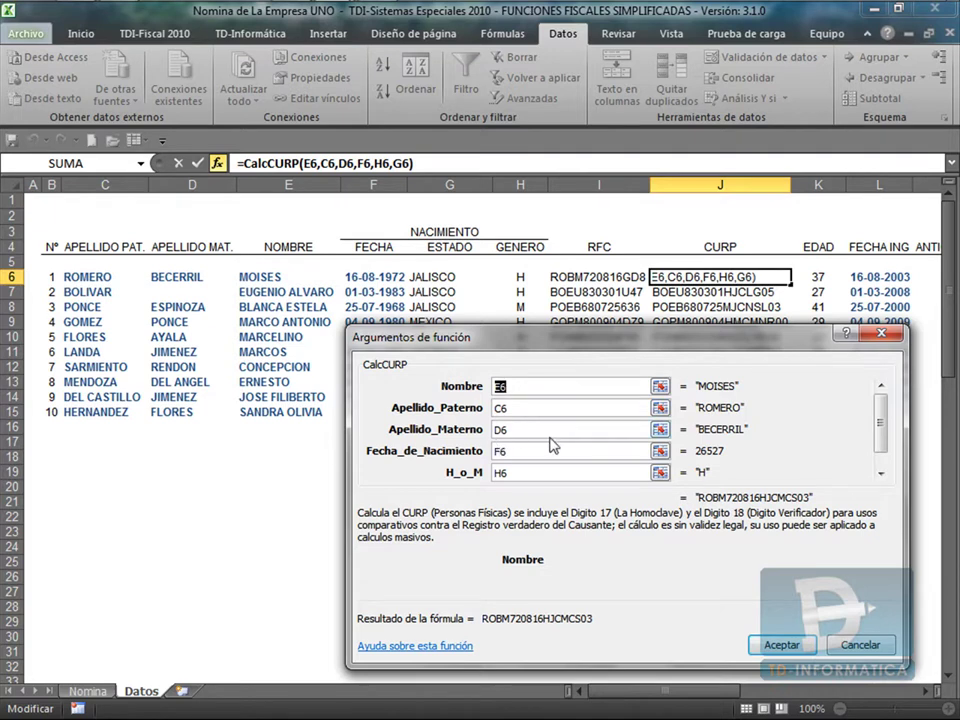
pyautogui.moveTo(881, 421); pyautogui.dragTo(884, 482)
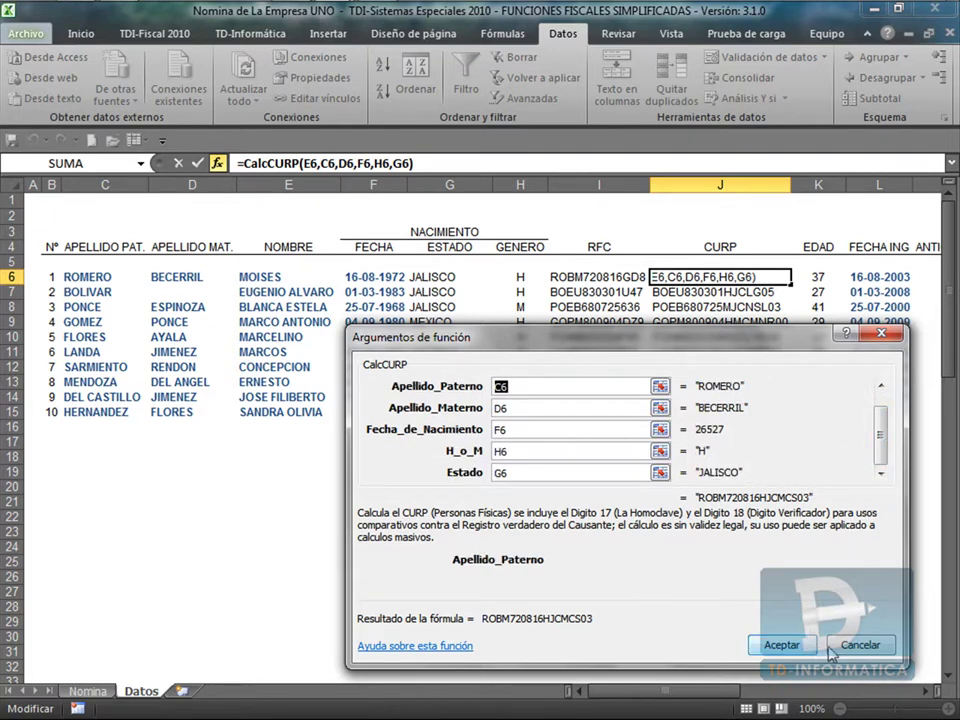
pyautogui.click(782, 645)
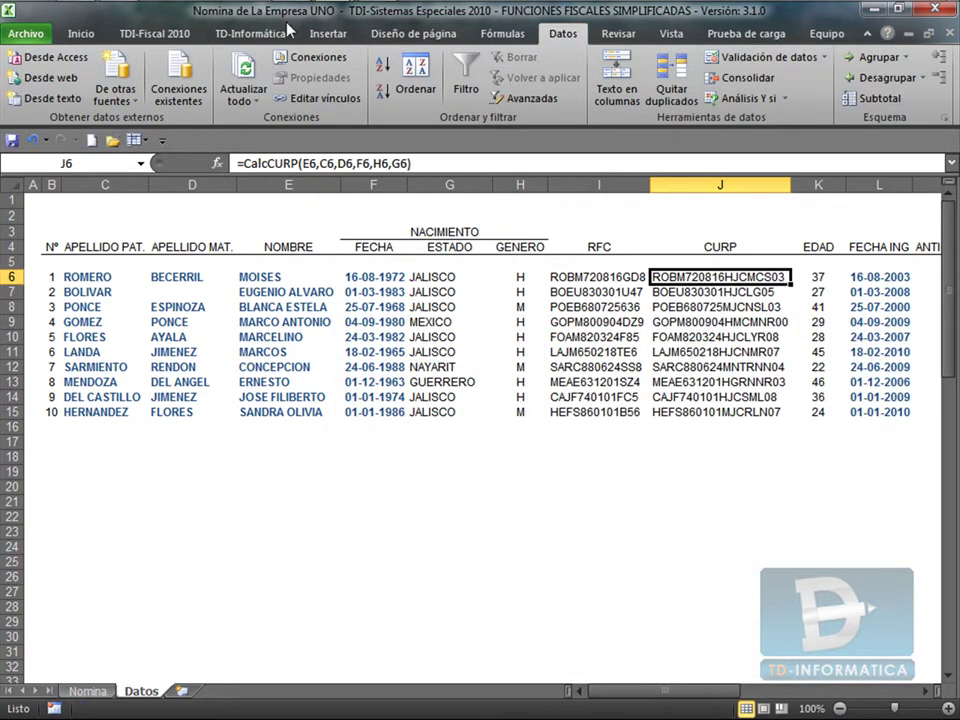
pyautogui.click(80, 15)
pyautogui.click(148, 90)
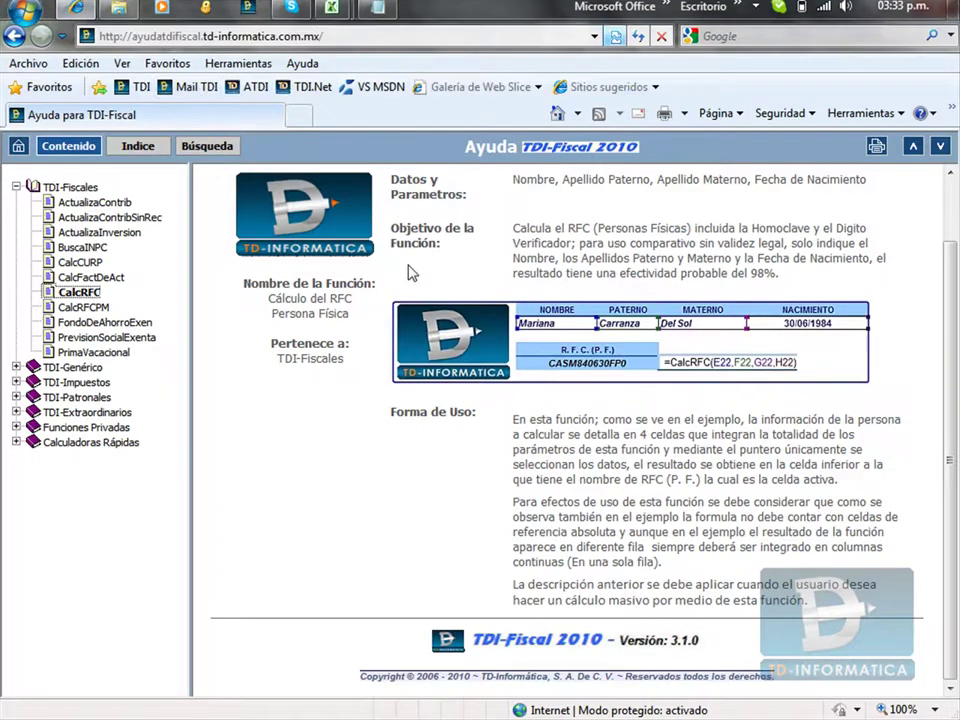
# Open the CalcCURP topic in the TDI-Fiscales help contents.
pyautogui.click(76, 264)
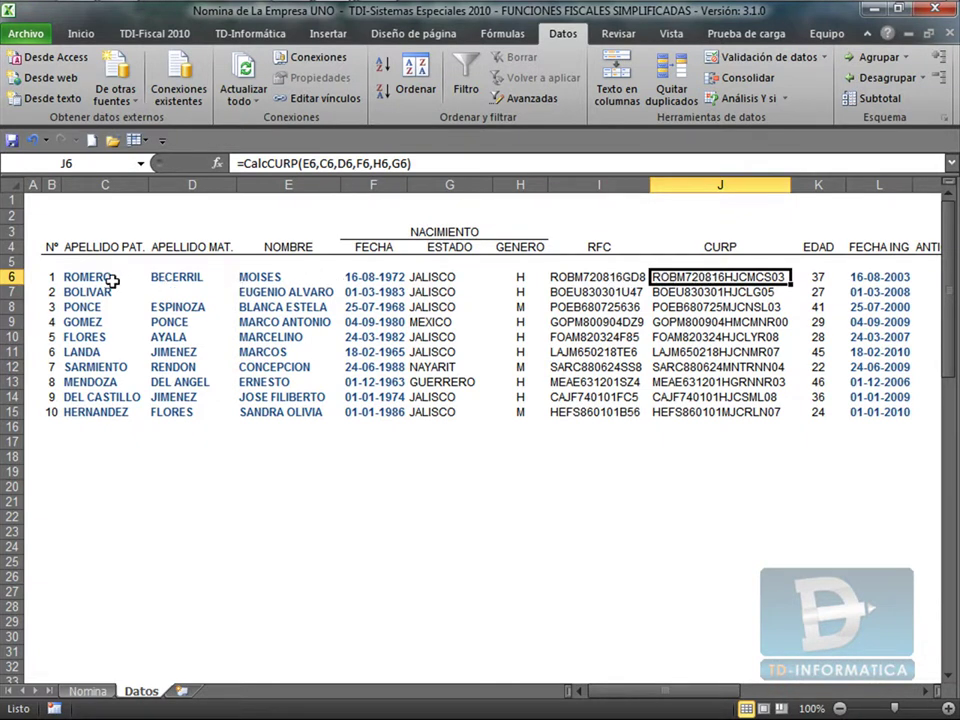
# Fill J6's CalcCURP formula down to J15, check J7 and J15, then clear J13.
pyautogui.doubleClick(790, 284)
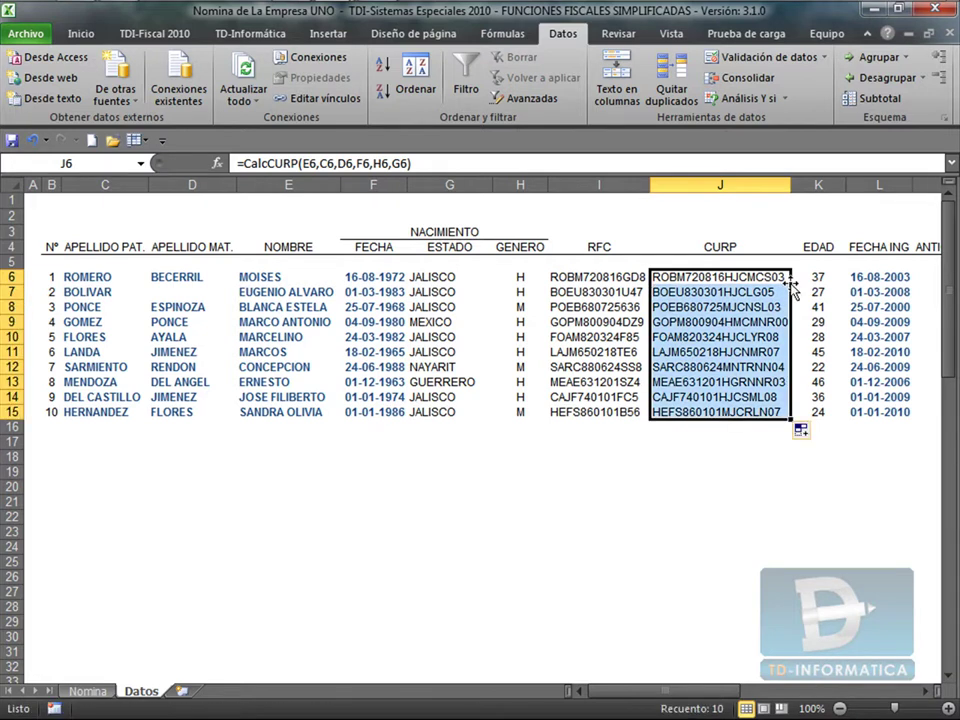
pyautogui.click(723, 291)
pyautogui.click(736, 411)
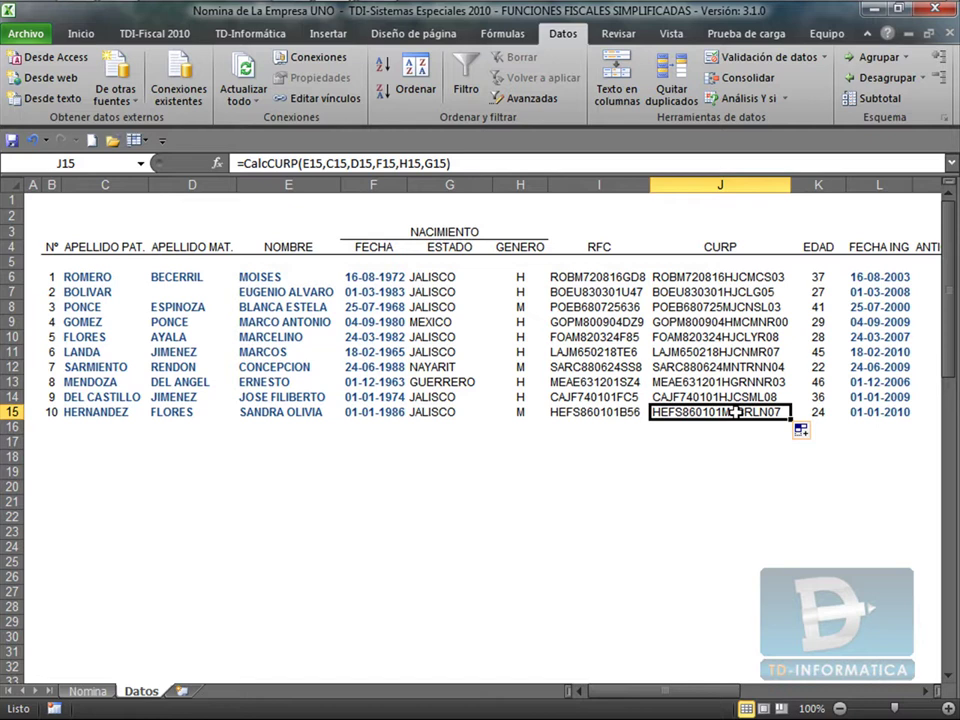
pyautogui.press('Up')
pyautogui.press('Up')
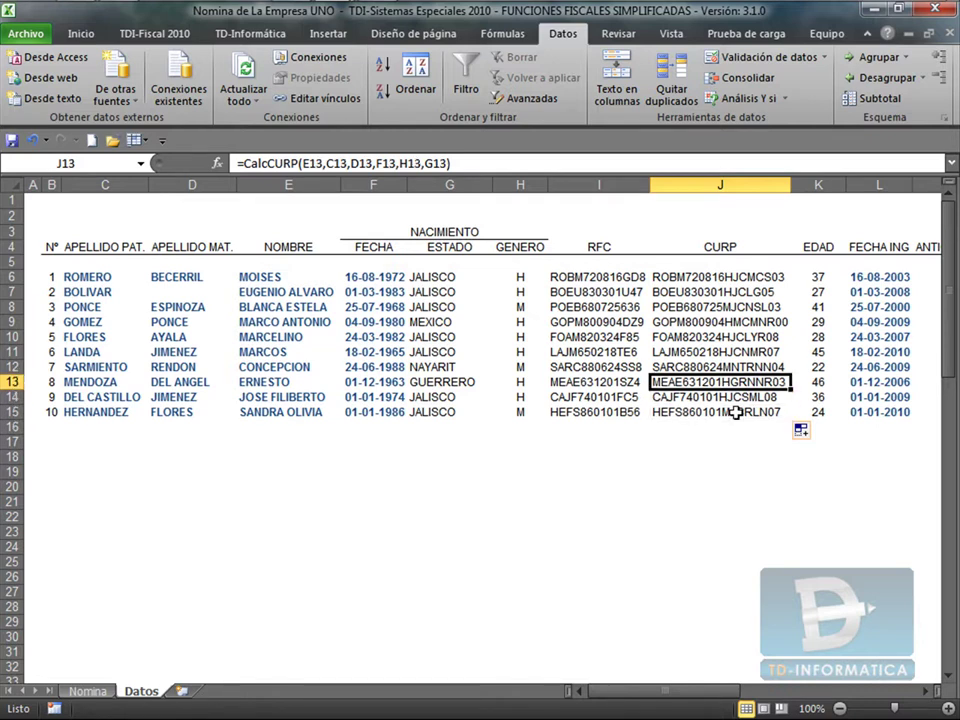
pyautogui.press('Delete')
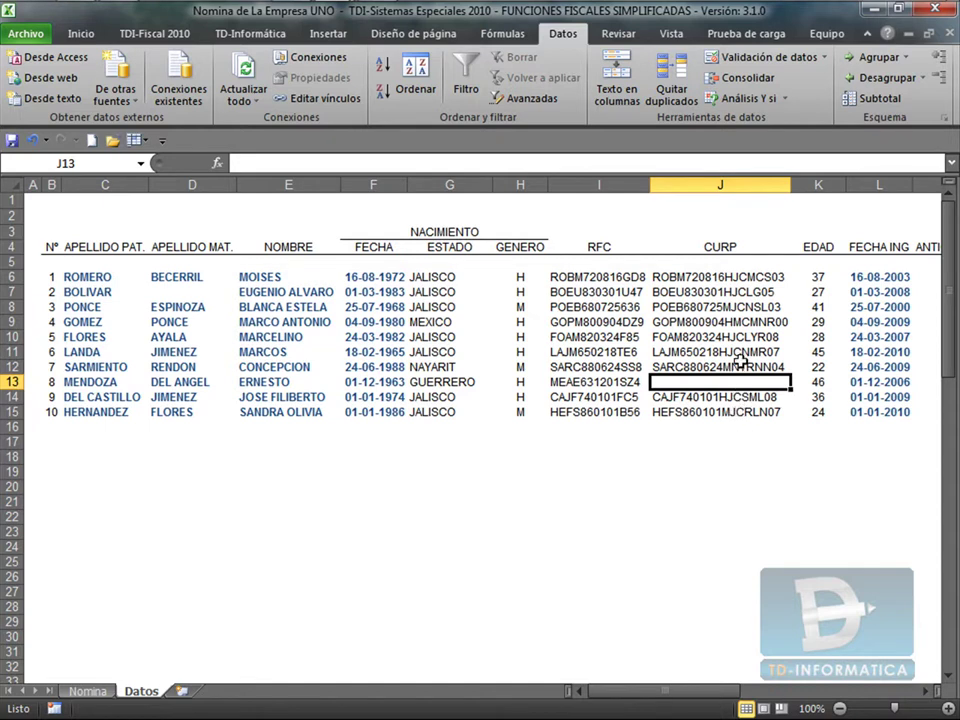
pyautogui.click(570, 321)
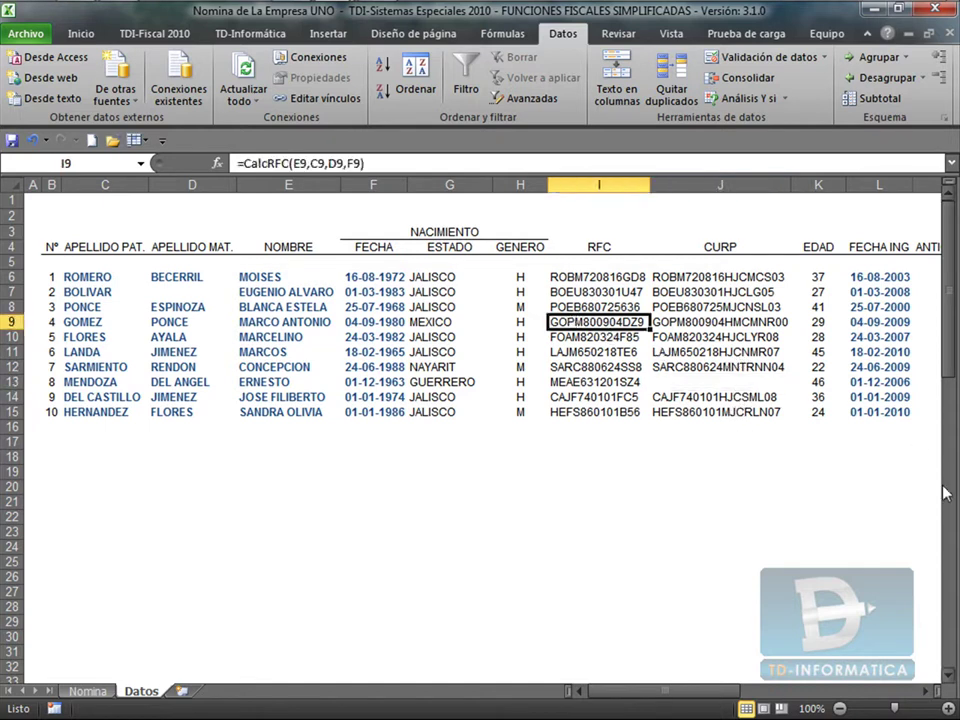
pyautogui.press('Delete')
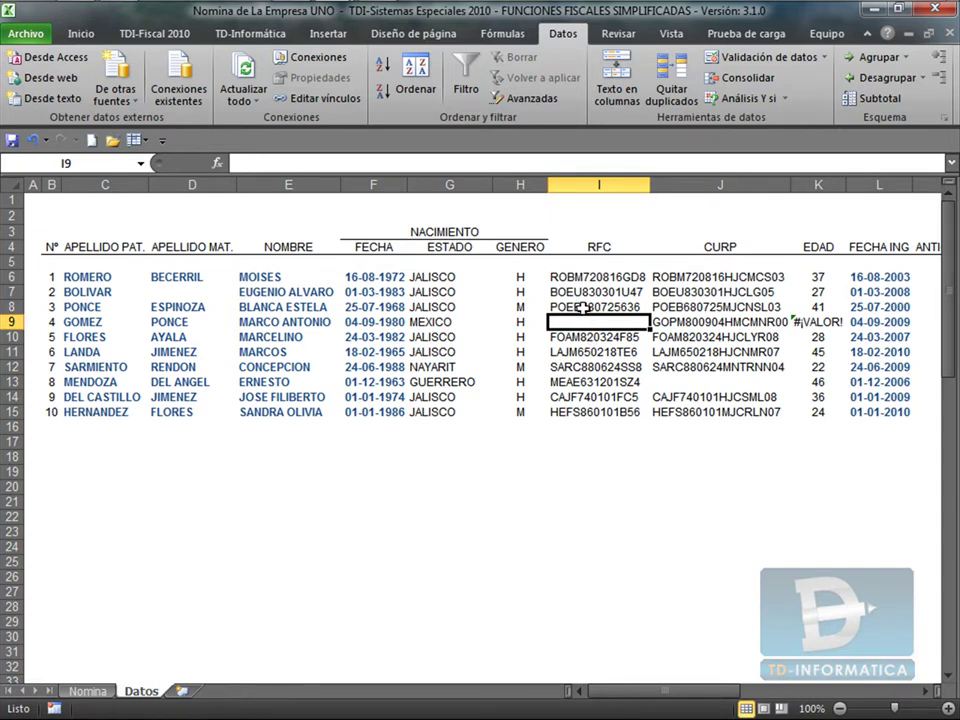
pyautogui.click(583, 307)
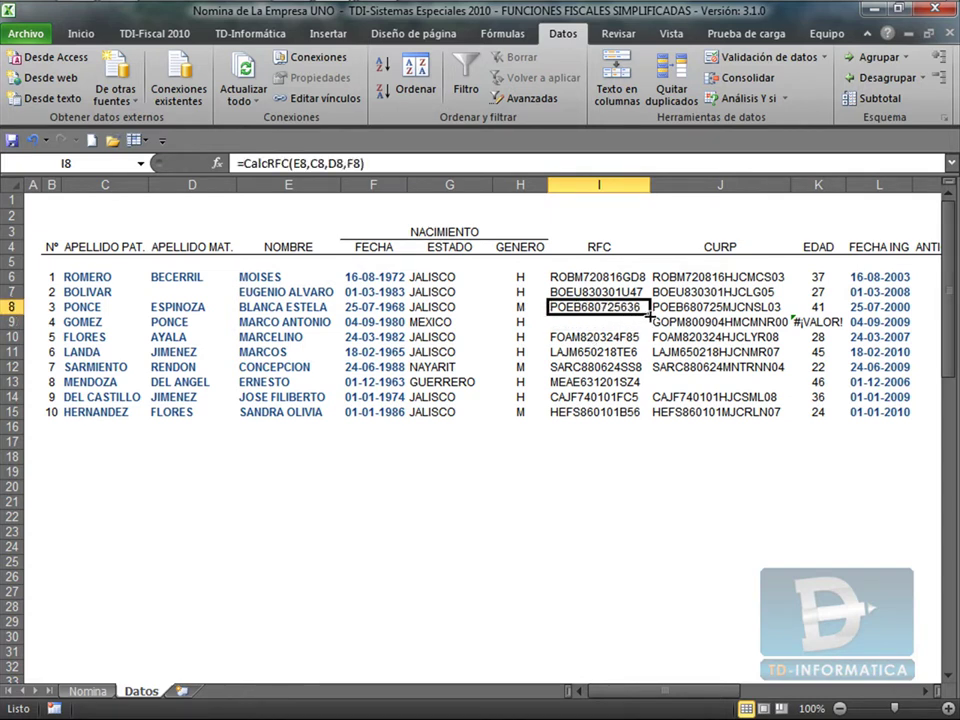
pyautogui.moveTo(649, 314); pyautogui.dragTo(649, 326)
# Refill J13 from J12's CalcCURP formula, then verify J15, I6 and J6.
pyautogui.click(770, 367)
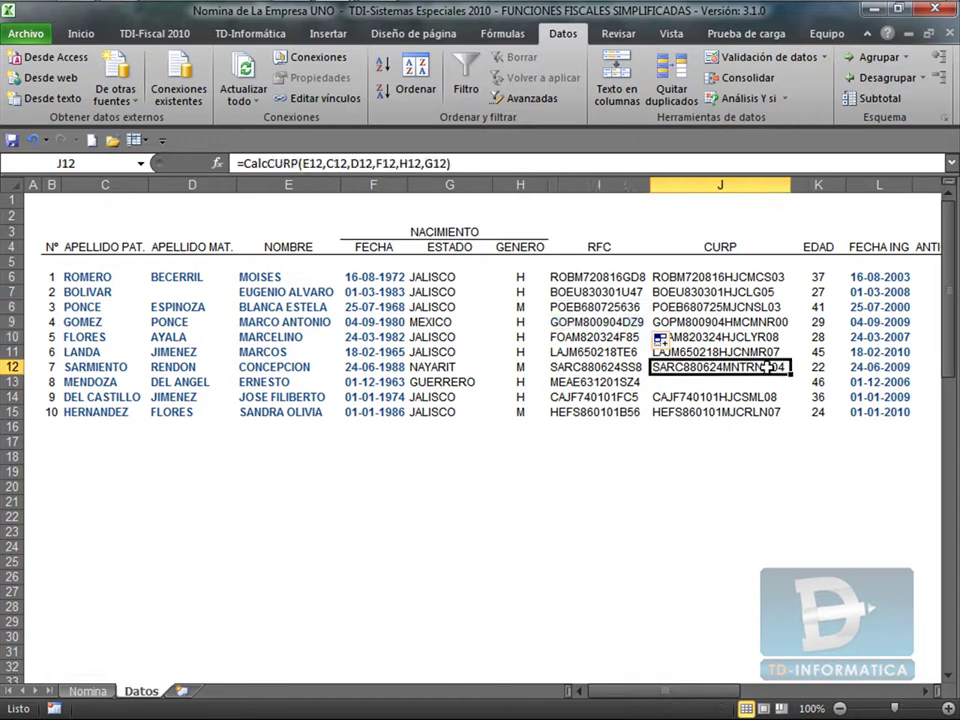
pyautogui.moveTo(789, 374); pyautogui.dragTo(788, 386)
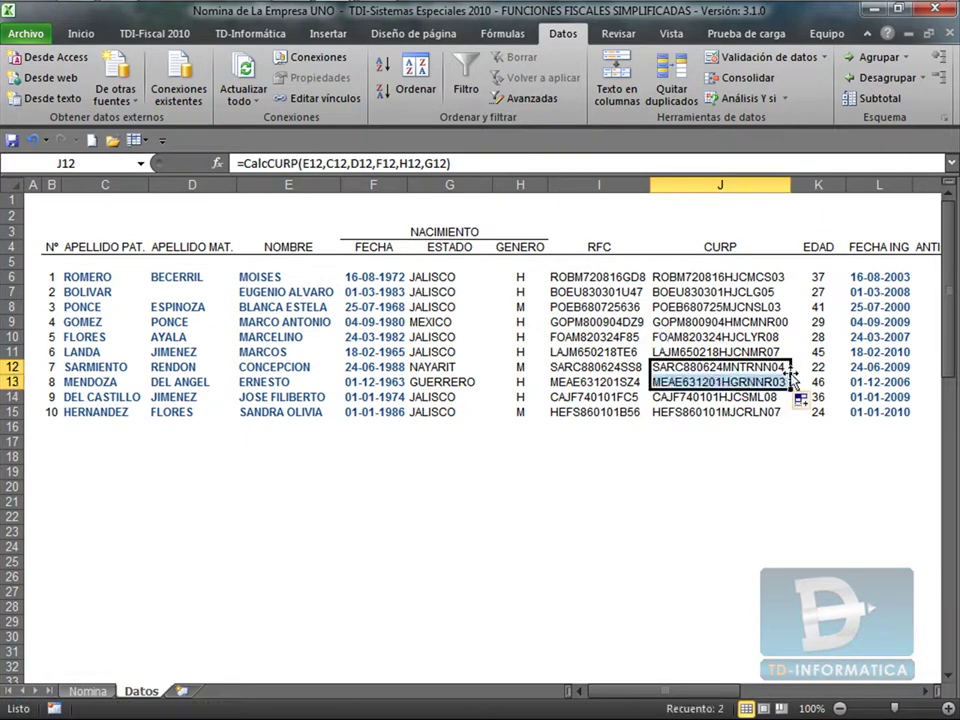
pyautogui.click(742, 412)
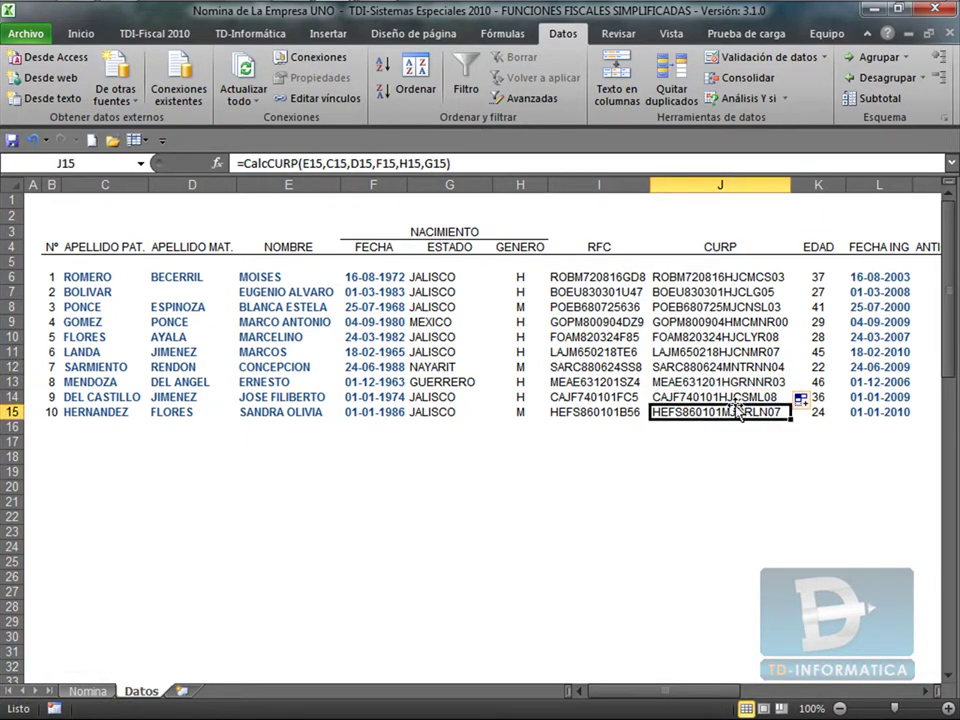
pyautogui.click(604, 278)
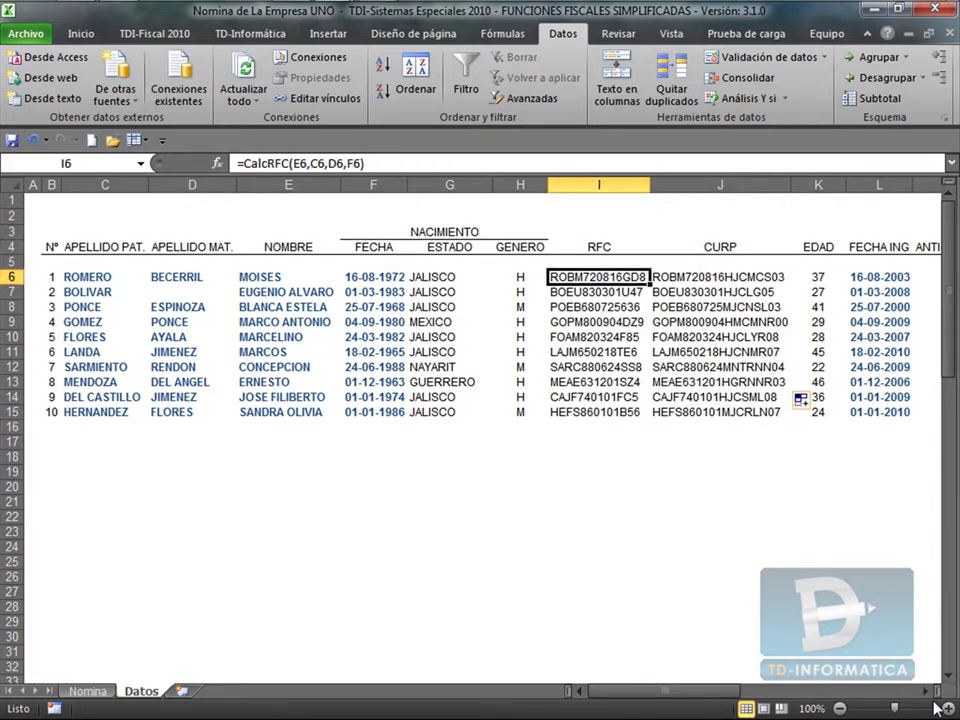
pyautogui.press('Right')
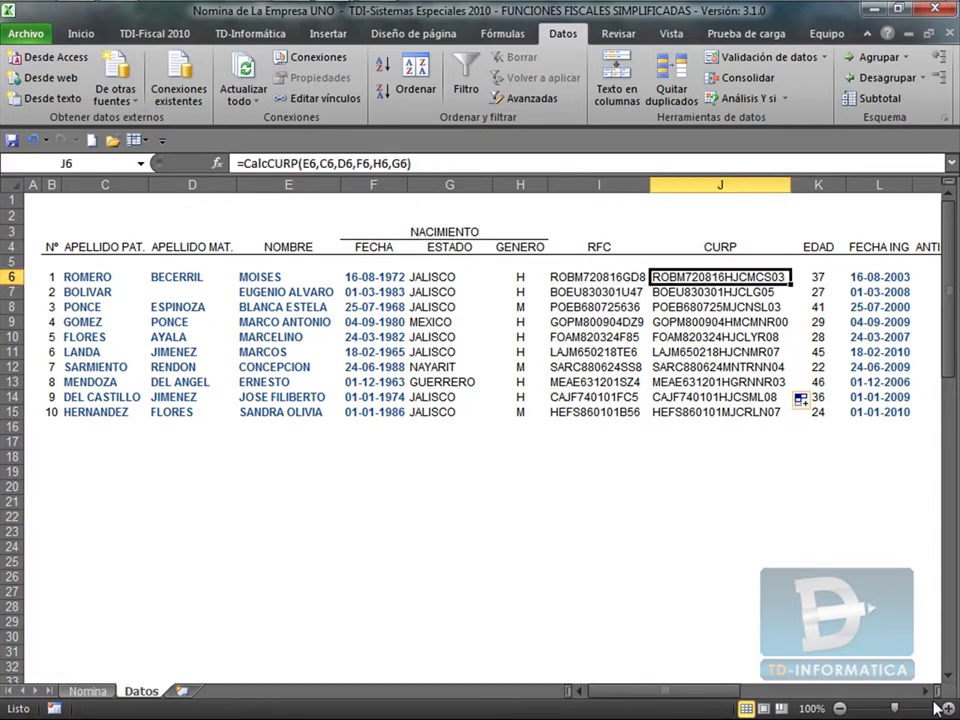